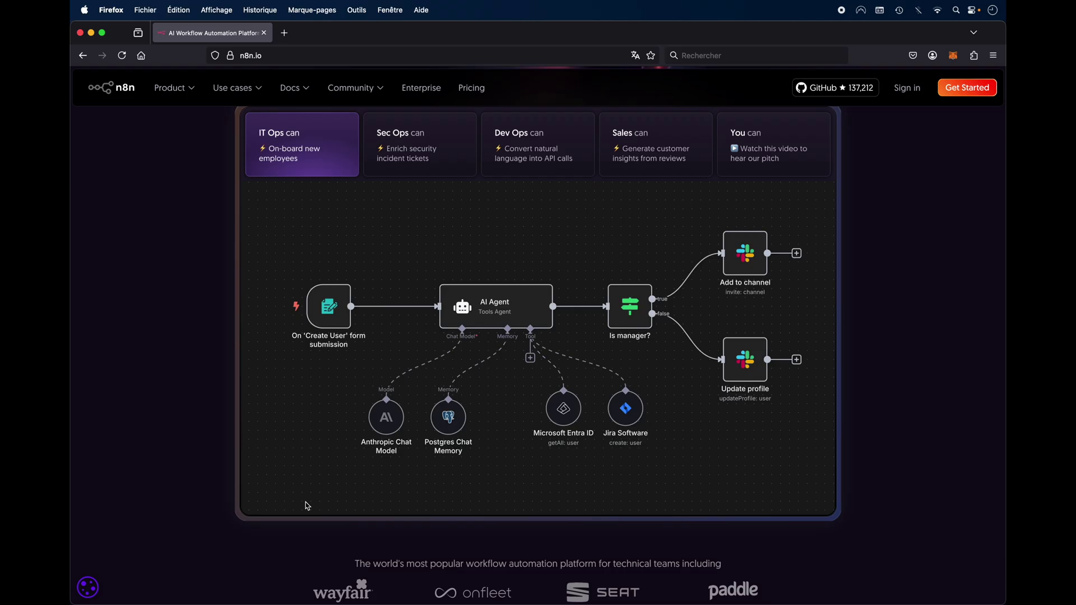
# - Get started from the n8n homepage and create a new workflow named Premier
pyautogui.scroll(5, 307, 507)
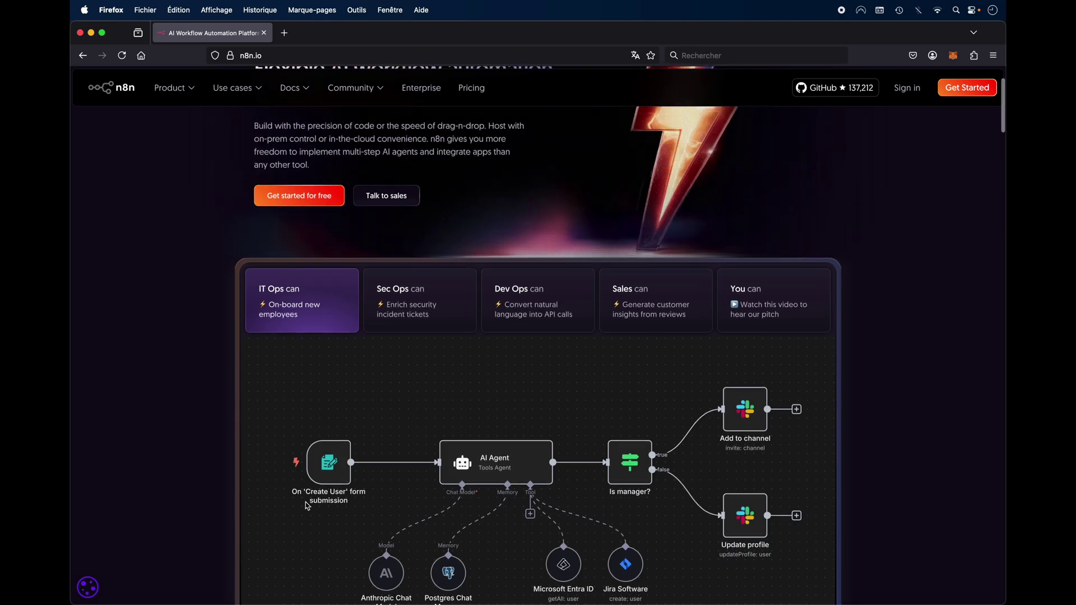
pyautogui.click(974, 91)
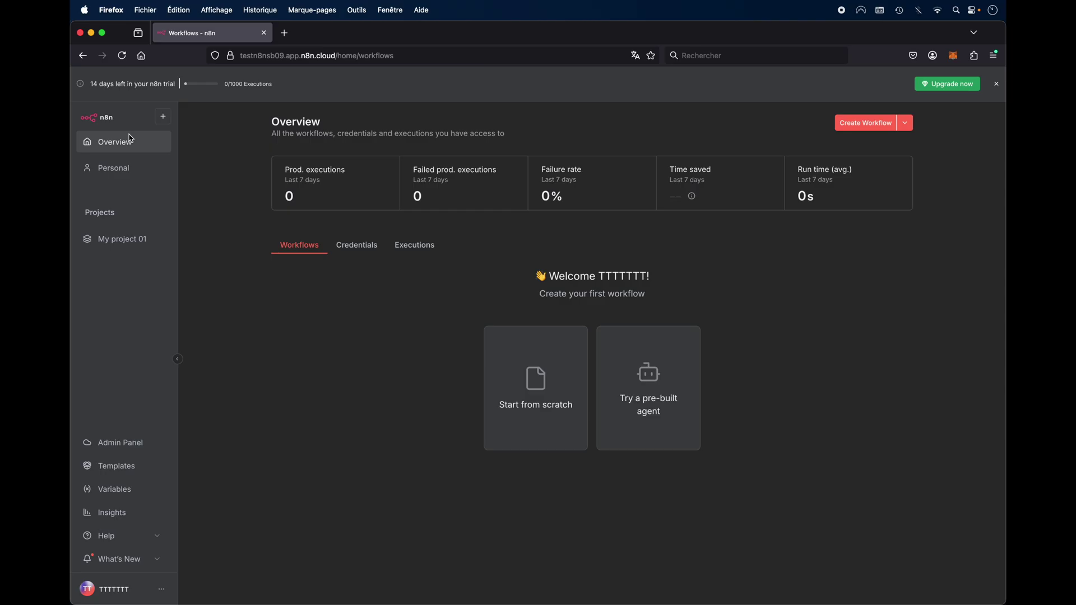
pyautogui.click(865, 123)
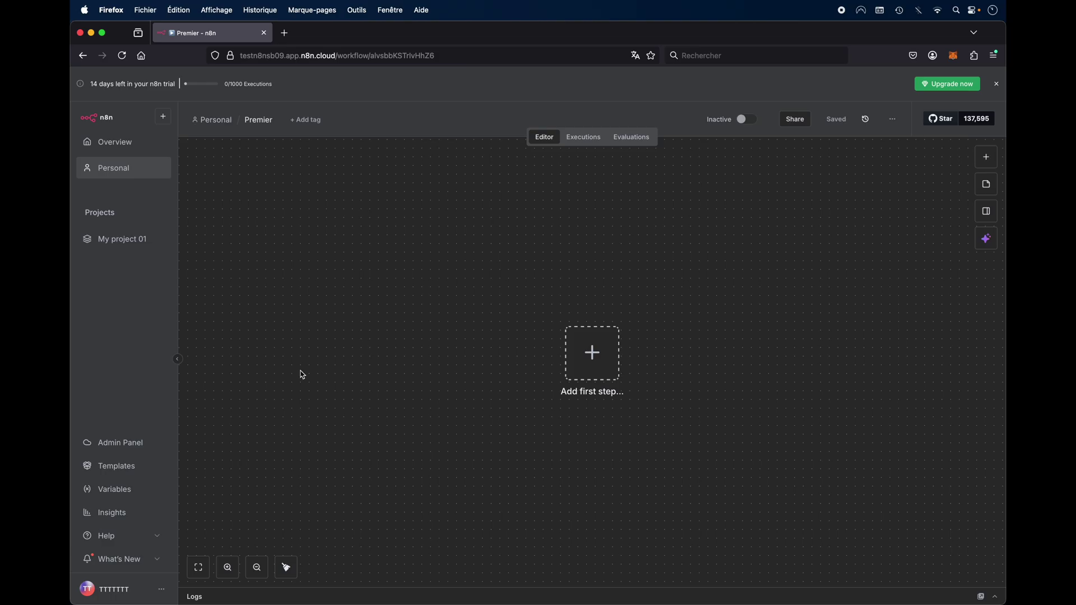
# - Add a Gmail trigger with the On message received event as the workflow's first step
pyautogui.click(593, 355)
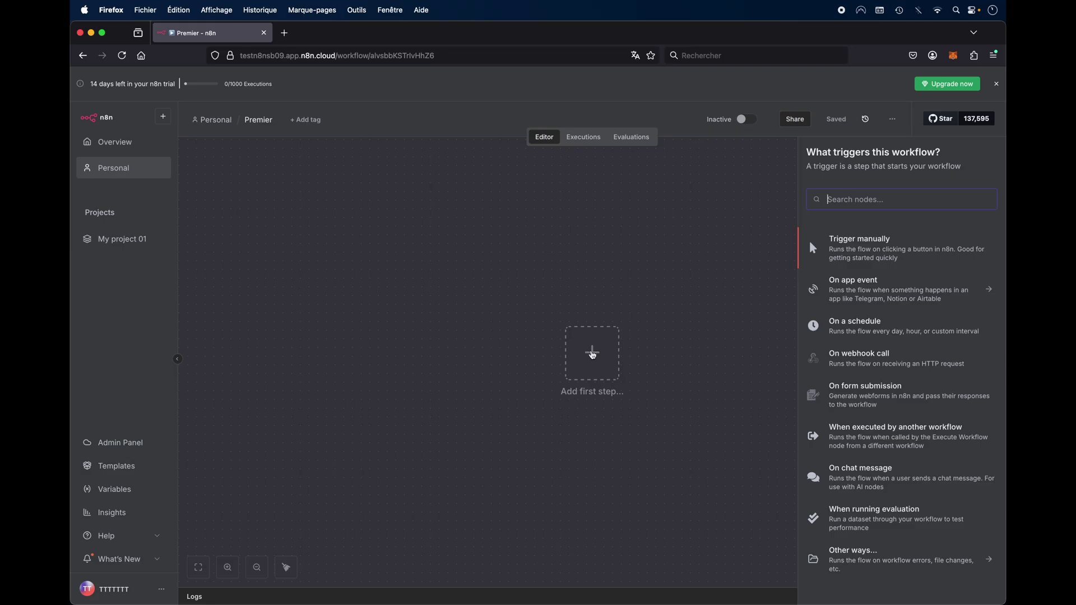
pyautogui.write('gmail')
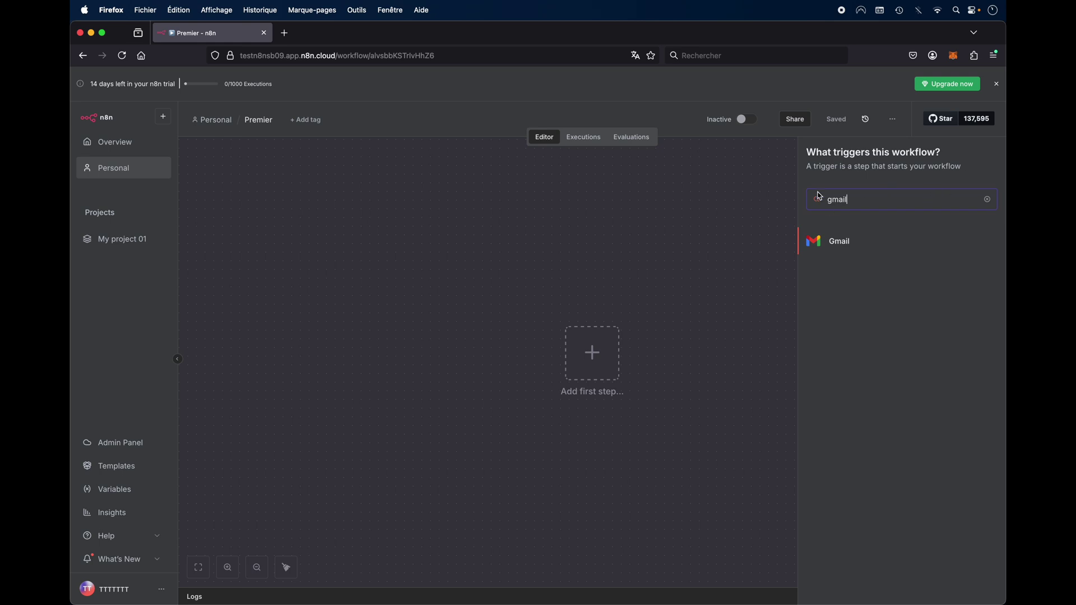
pyautogui.click(832, 240)
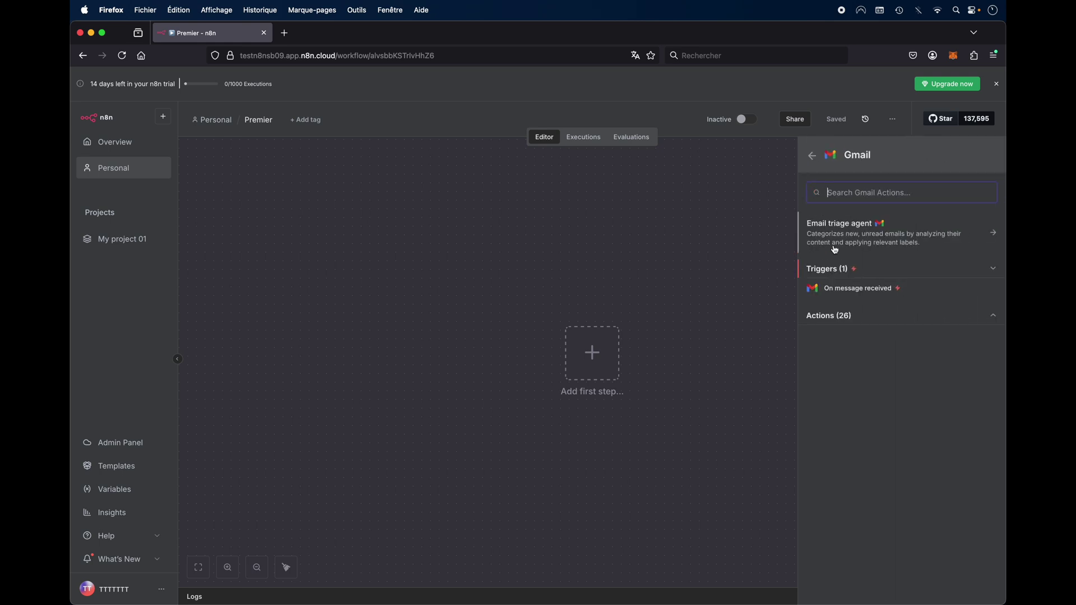
pyautogui.click(865, 289)
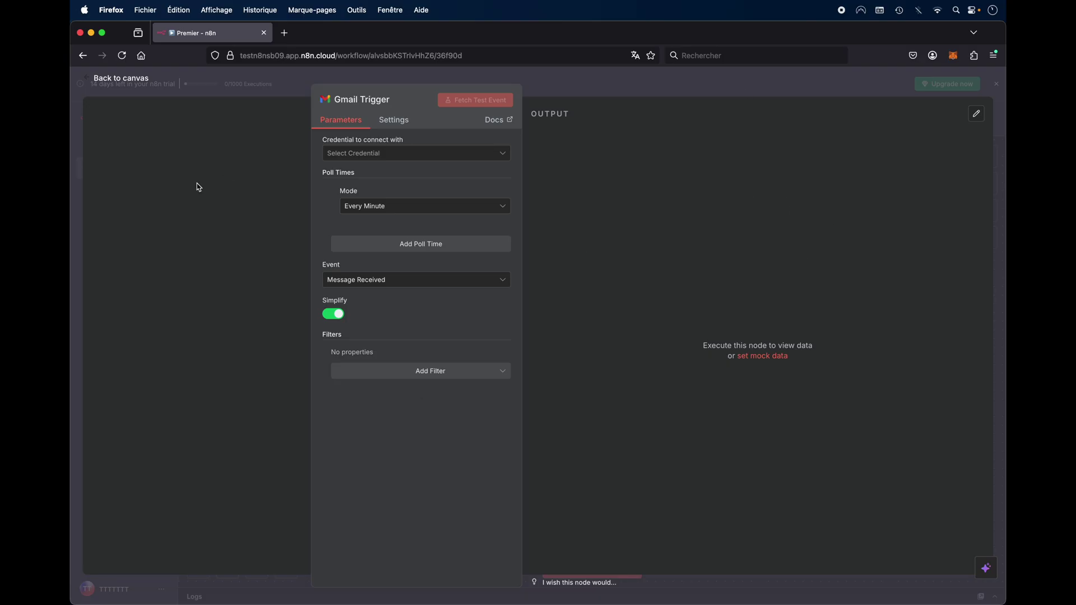
# - Create a new Gmail credential for the trigger by signing in with Google through OAuth2
pyautogui.click(416, 160)
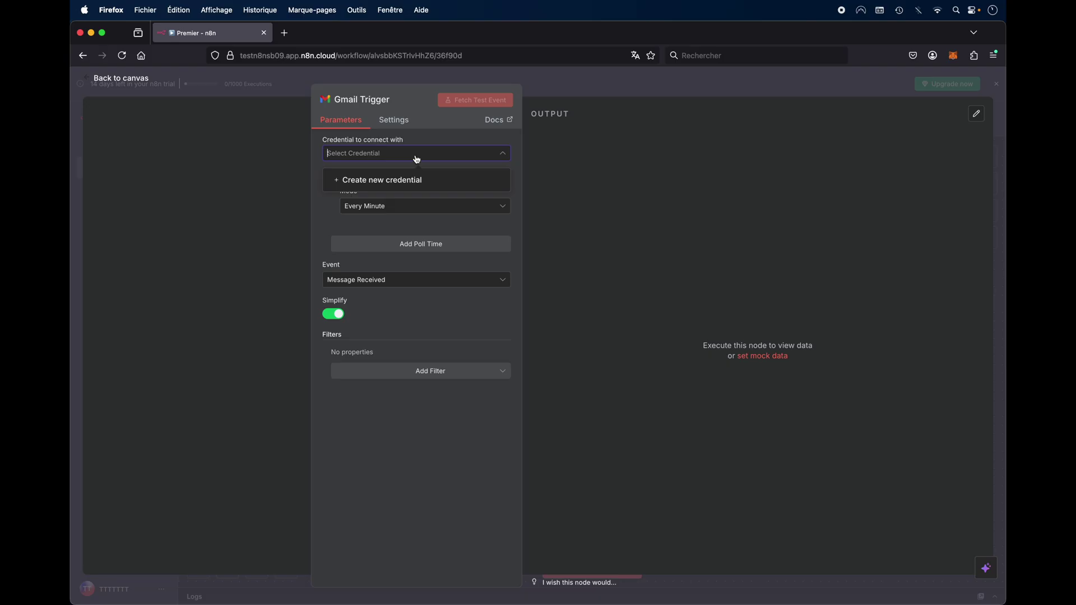
pyautogui.click(380, 187)
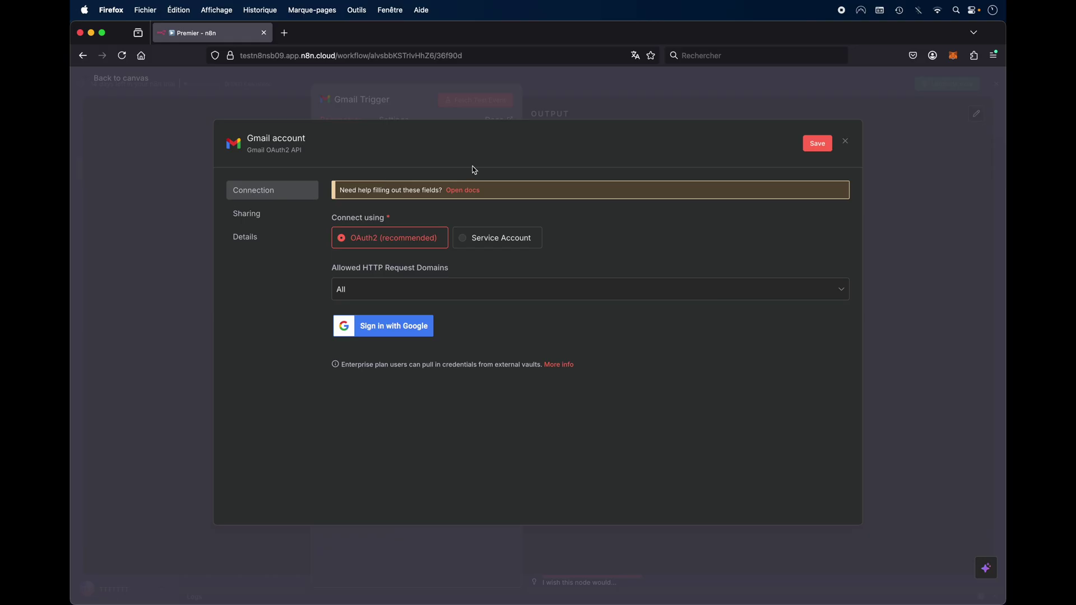
pyautogui.click(398, 332)
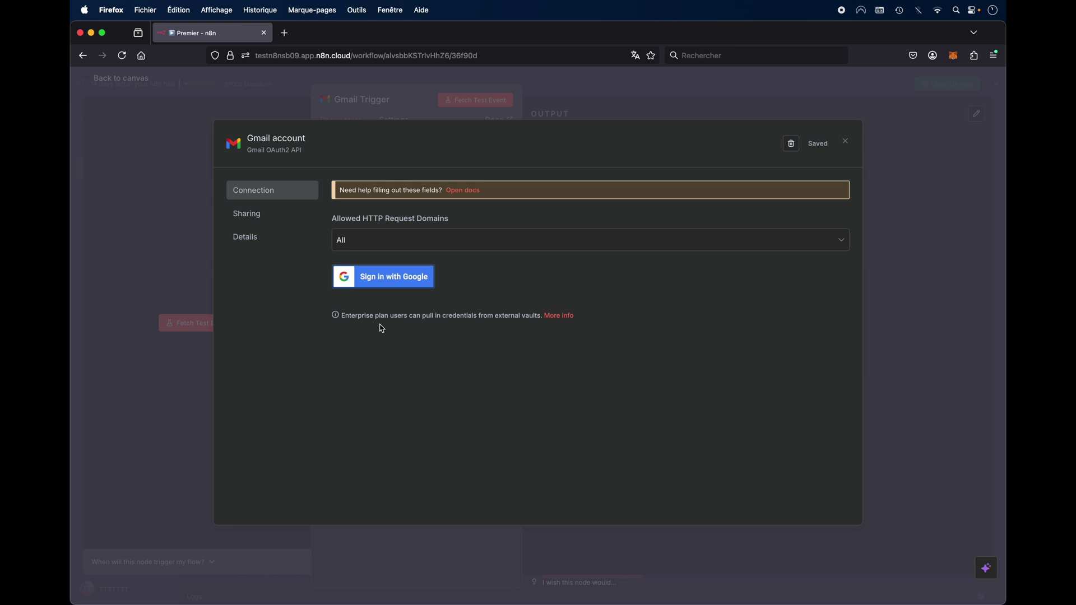
pyautogui.click(845, 142)
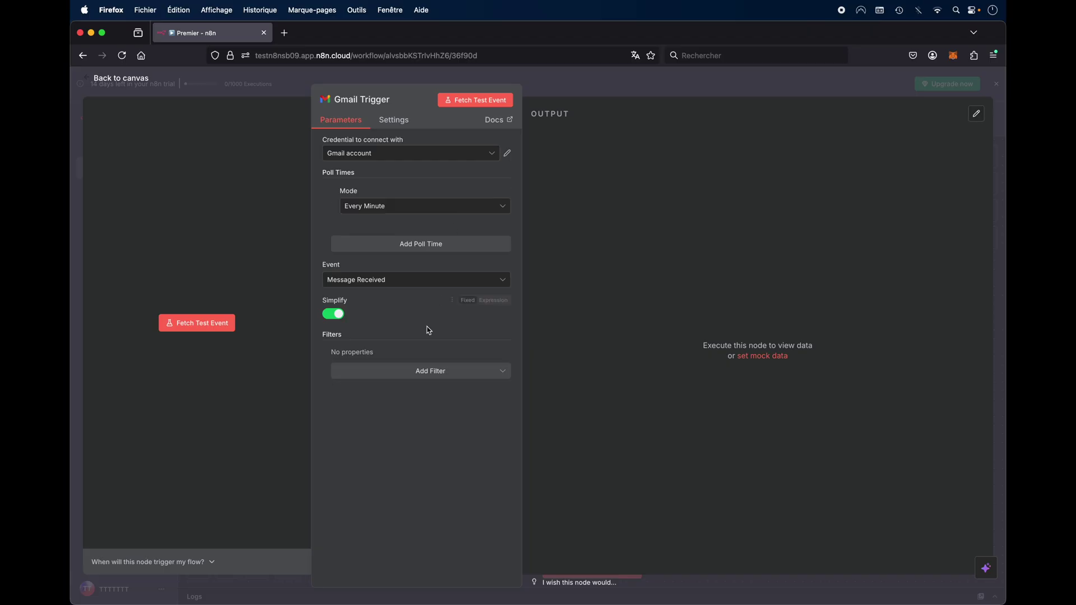
# - Set the trigger's poll mode to Every Minute and its event to Message Received
pyautogui.click(371, 207)
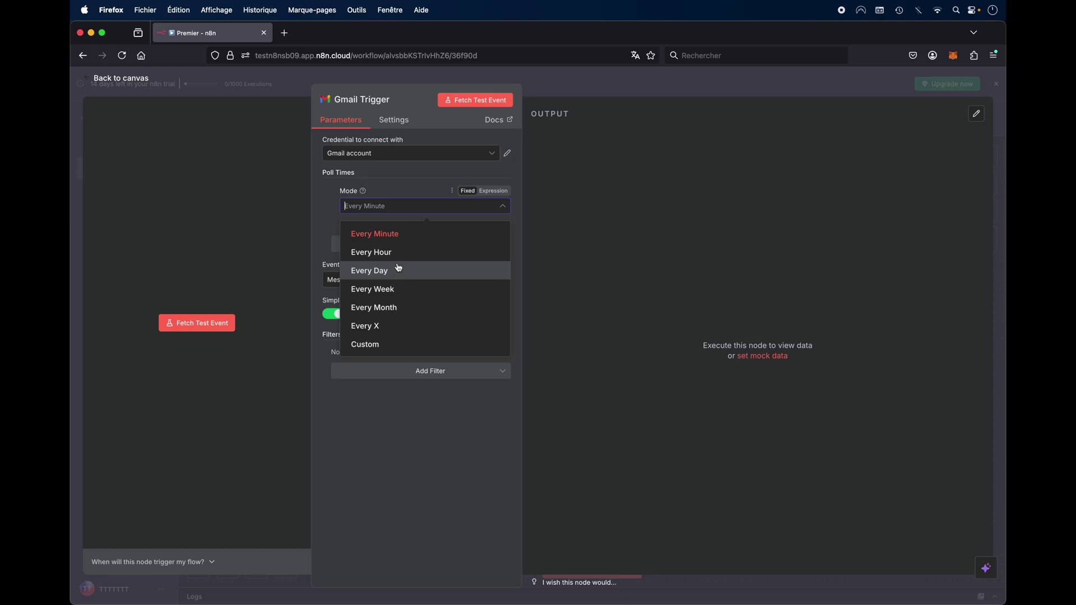
pyautogui.click(393, 232)
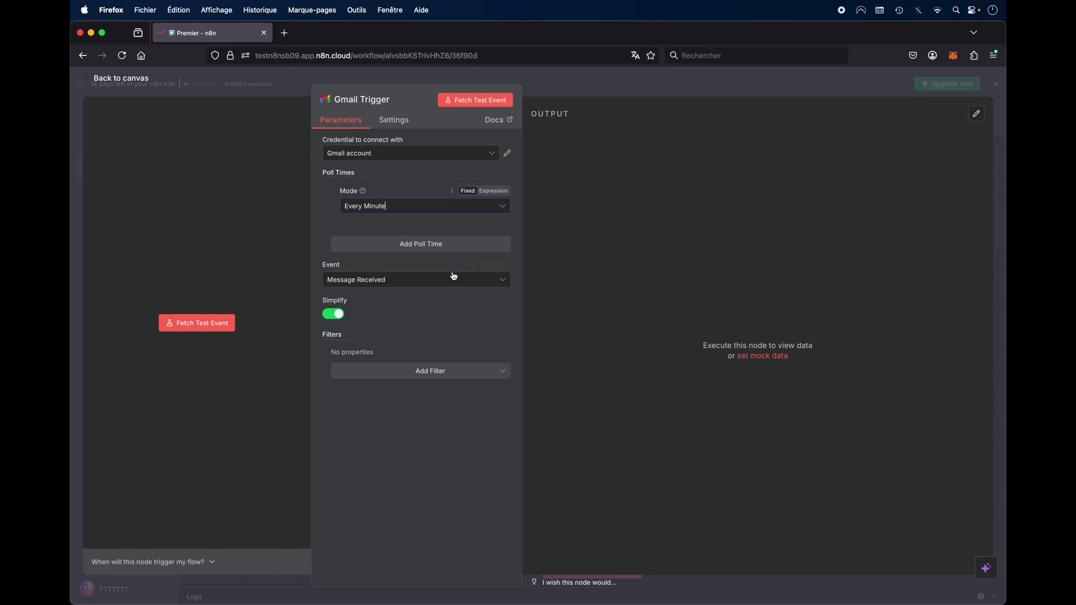
pyautogui.click(475, 286)
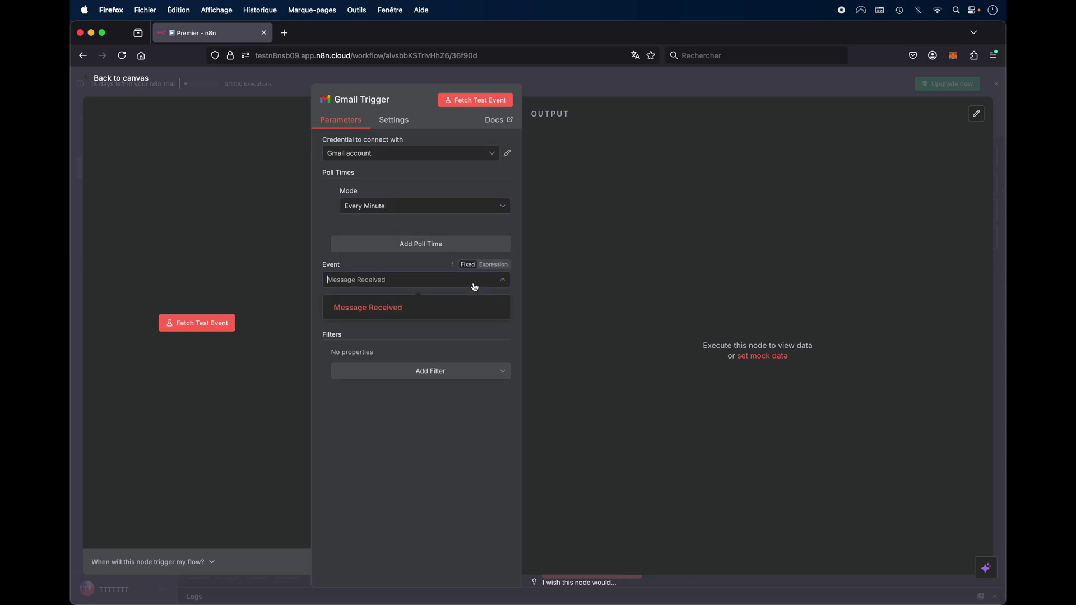
pyautogui.click(430, 314)
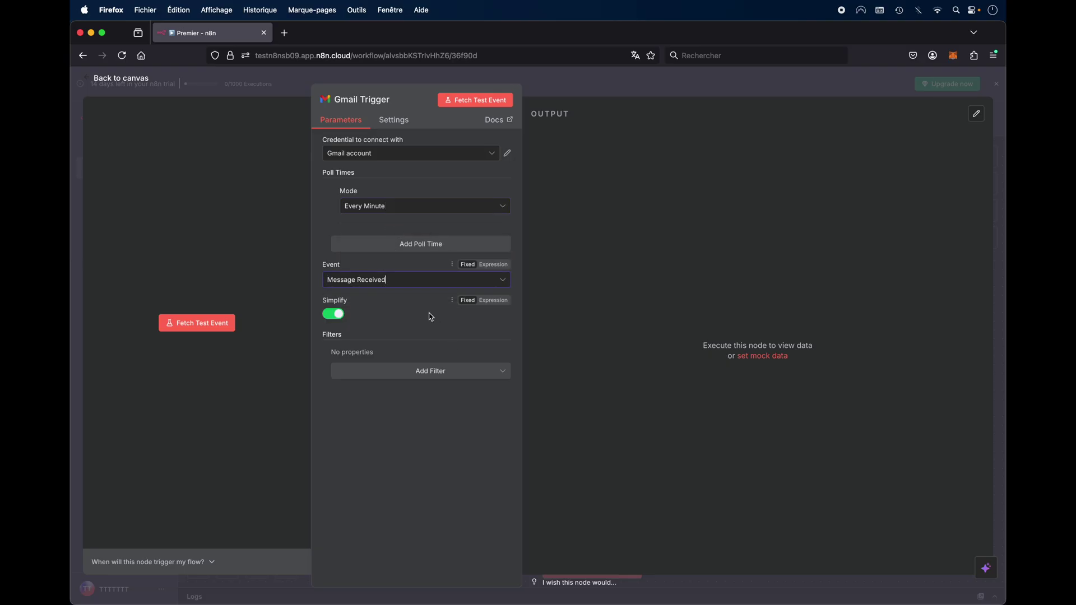
# - Turn off Simplify for the Gmail trigger and add the Include Spam and Trash filter
pyautogui.click(386, 375)
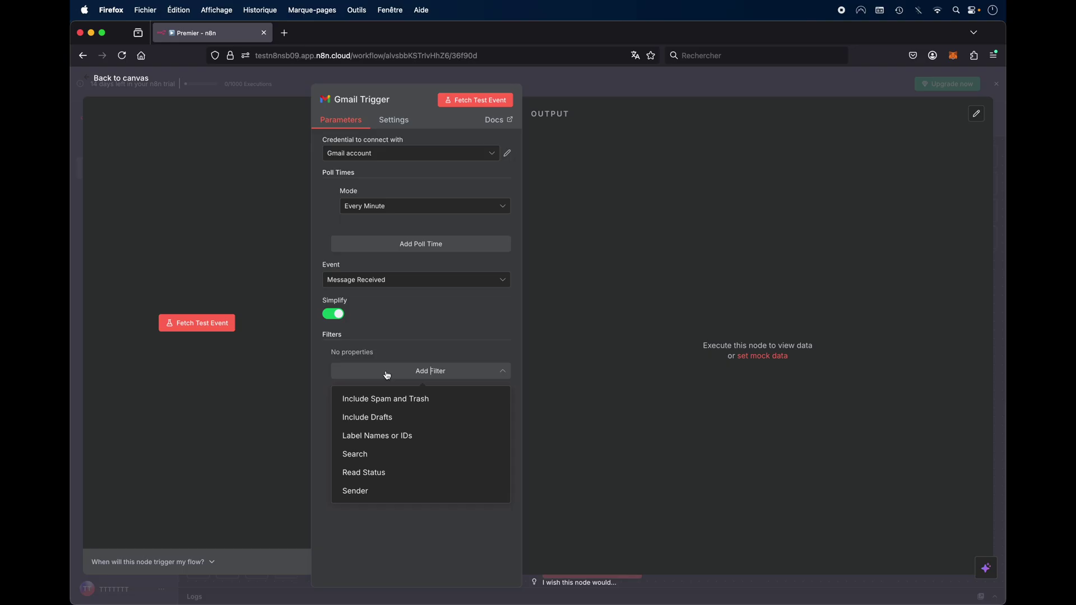
pyautogui.click(386, 375)
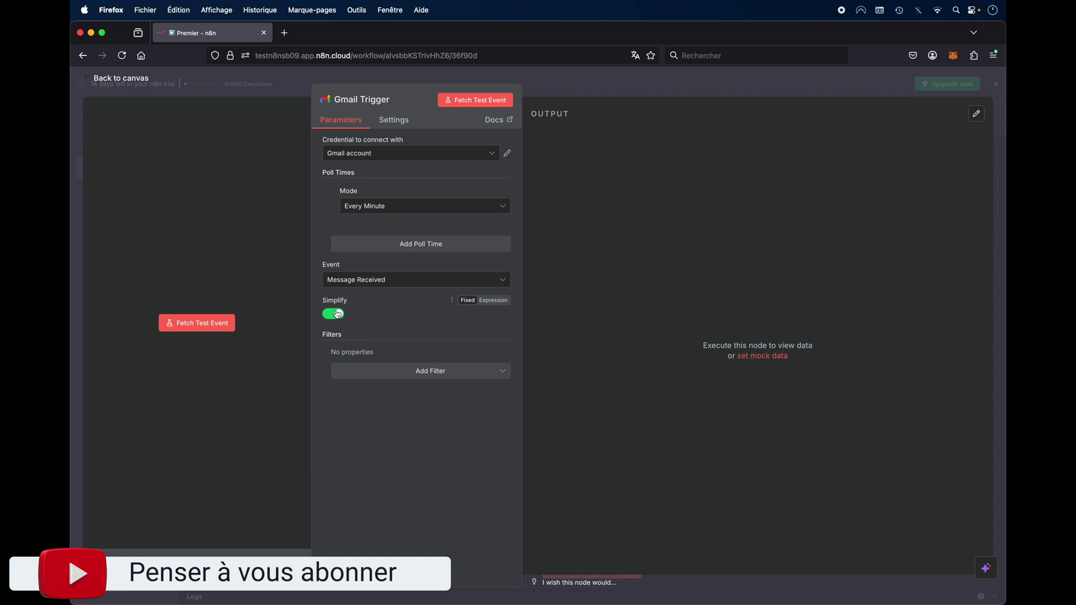
pyautogui.click(338, 314)
pyautogui.moveTo(353, 302)
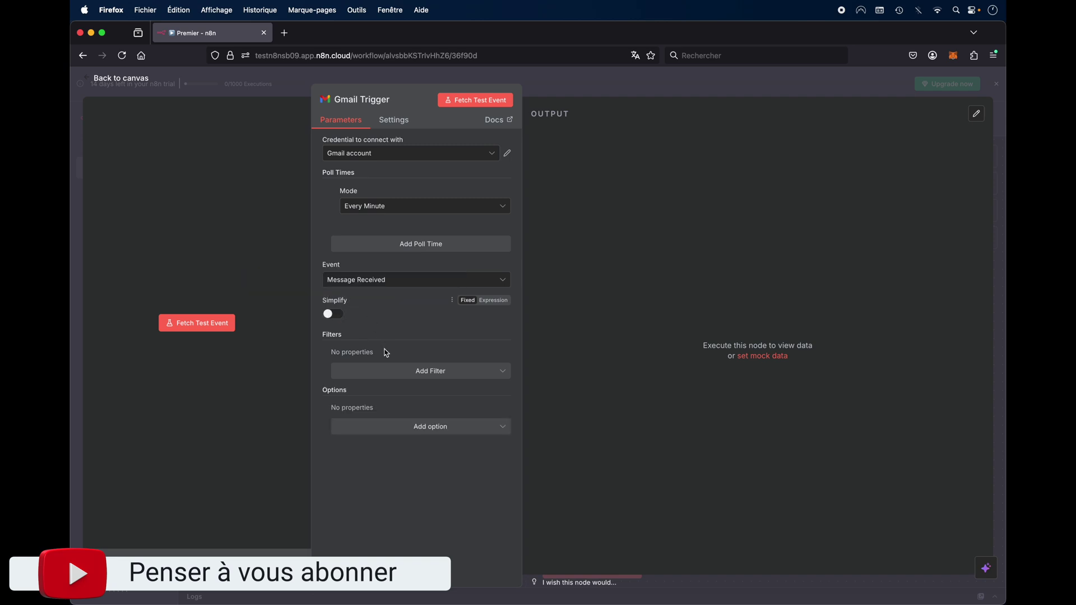
pyautogui.click(421, 371)
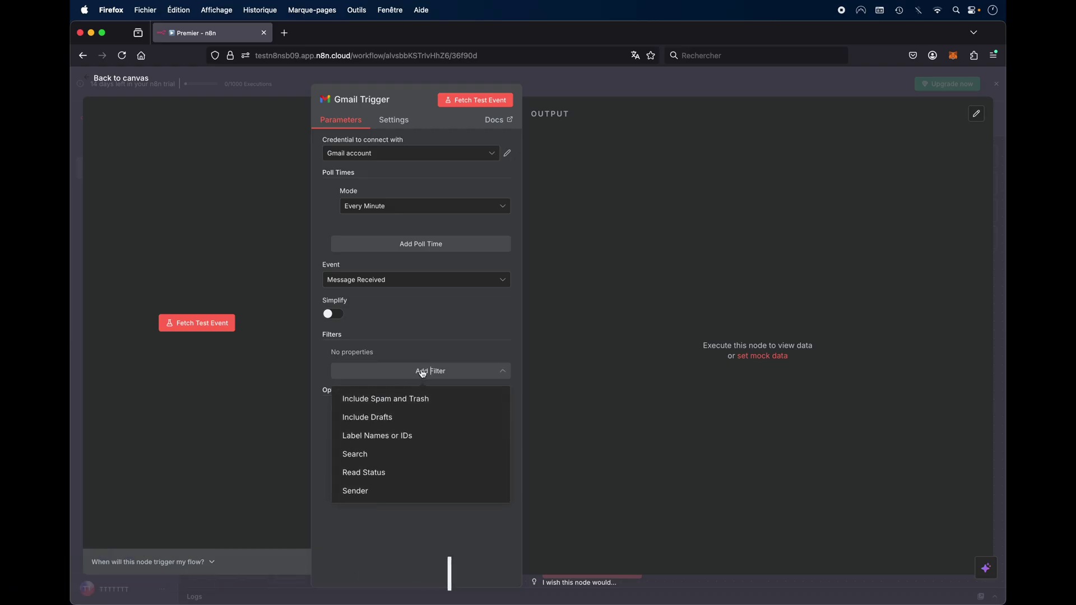
pyautogui.click(447, 400)
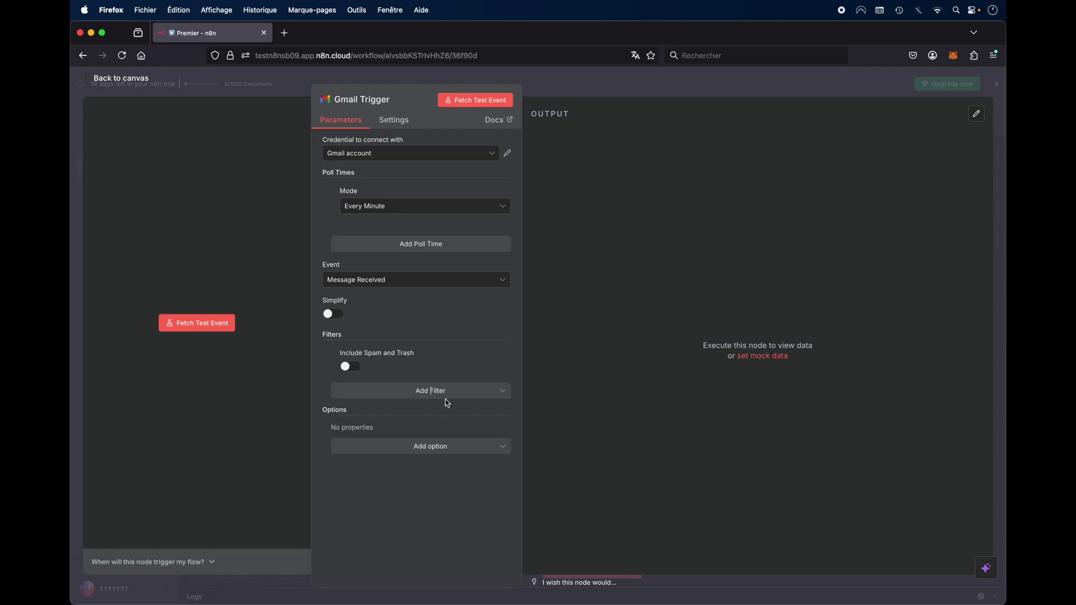
# - Add a Search filter with the query is:unread -from:noreply -from:no-reply -from:donotreply -from:automated -from:system -subject:unsubscribe
pyautogui.click(397, 392)
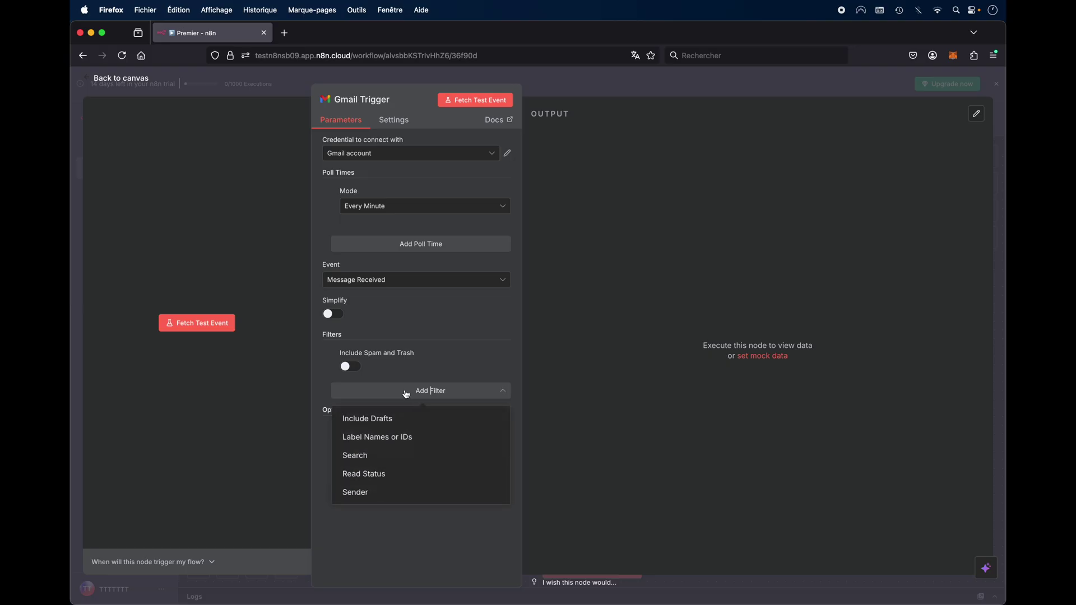
pyautogui.click(395, 460)
pyautogui.click(374, 400)
pyautogui.press('super+v')
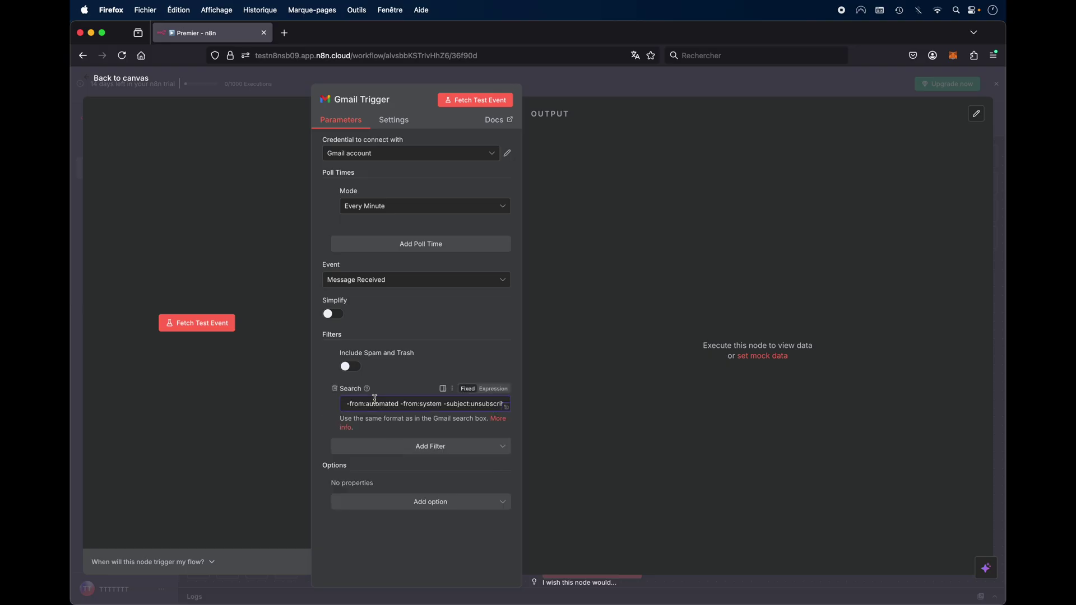
# - Review each term of the Search filter query in the expanded editor
pyautogui.tripleClick(364, 401)
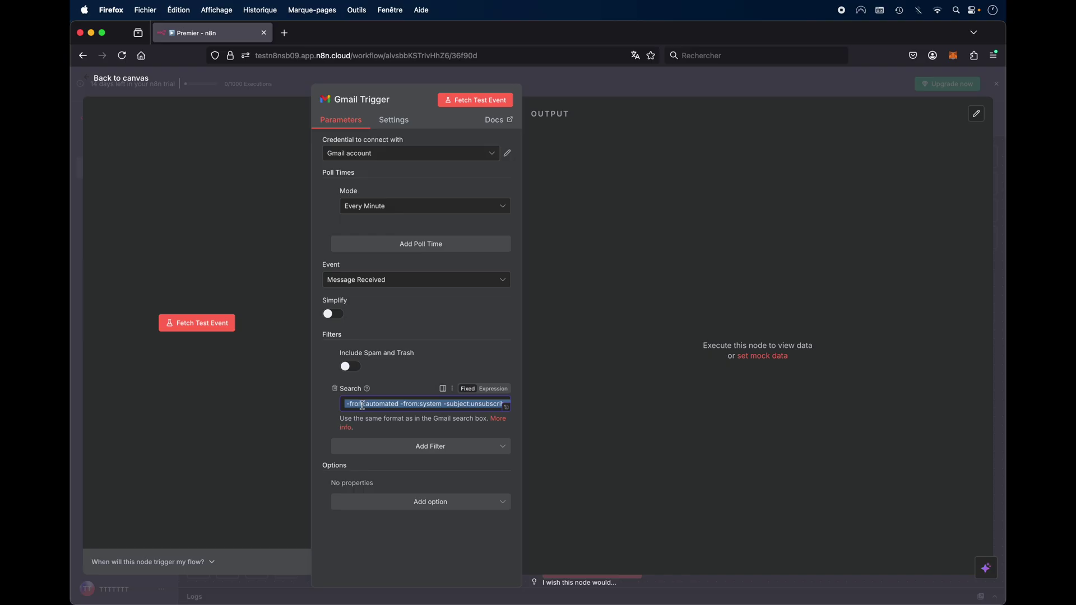
pyautogui.click(506, 407)
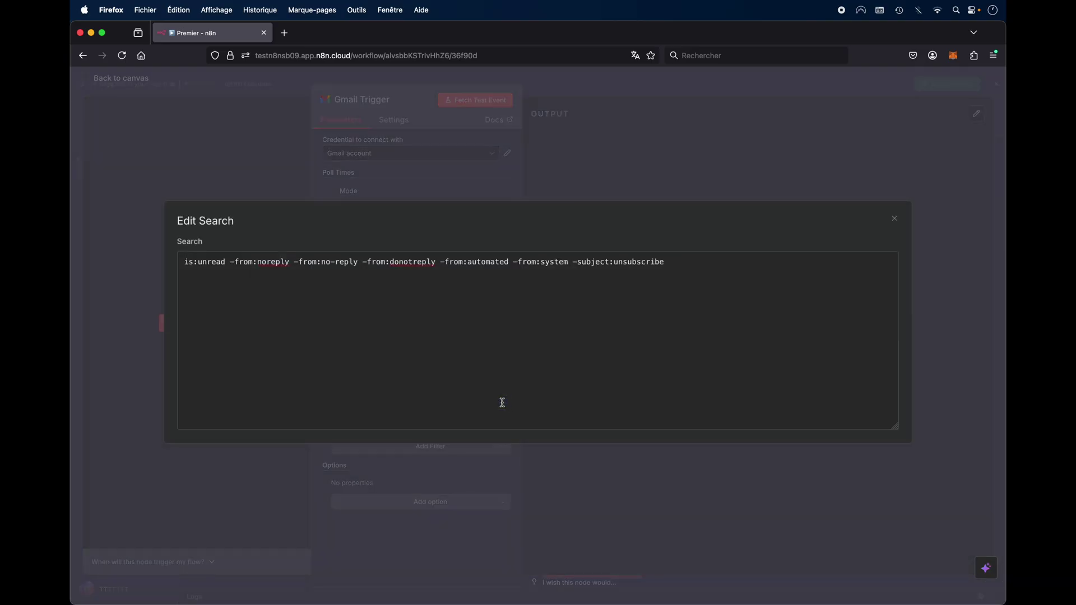
pyautogui.moveTo(183, 268); pyautogui.dragTo(688, 305)
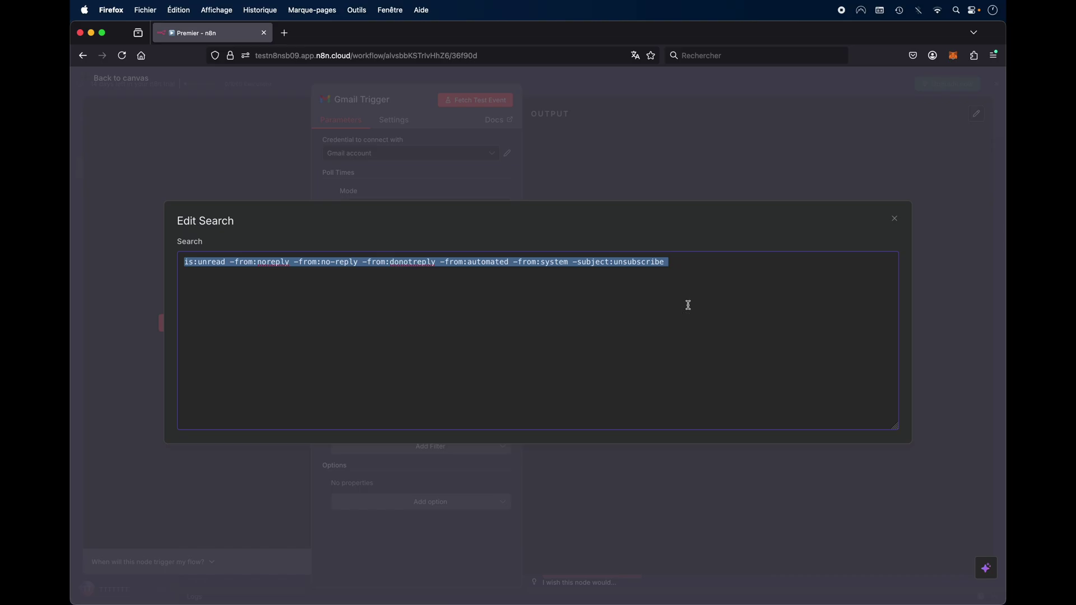
pyautogui.click(428, 316)
pyautogui.doubleClick(209, 262)
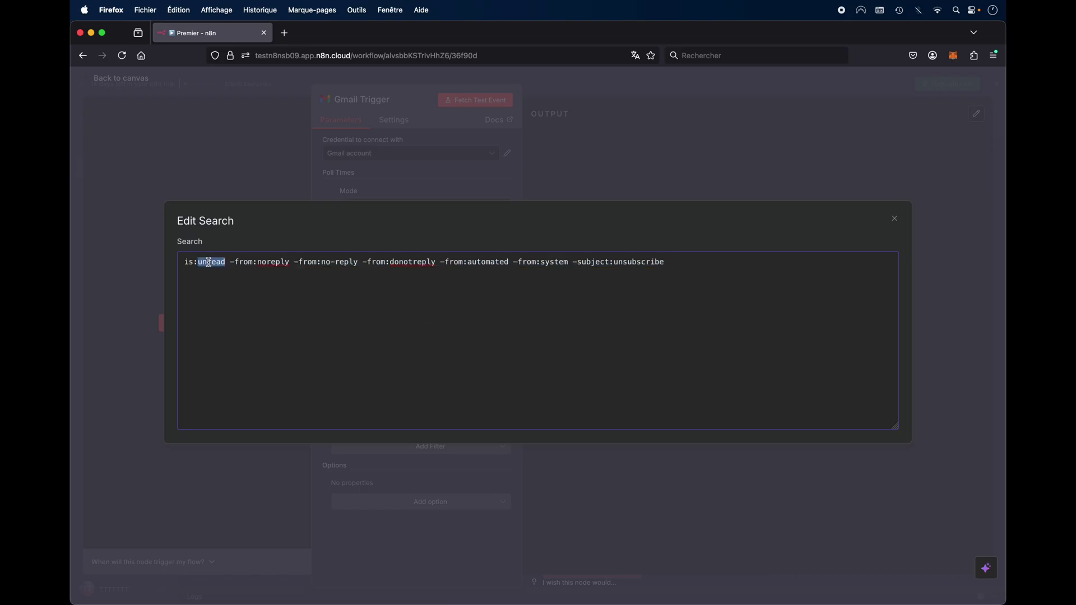
pyautogui.click(209, 262)
pyautogui.tripleClick(265, 266)
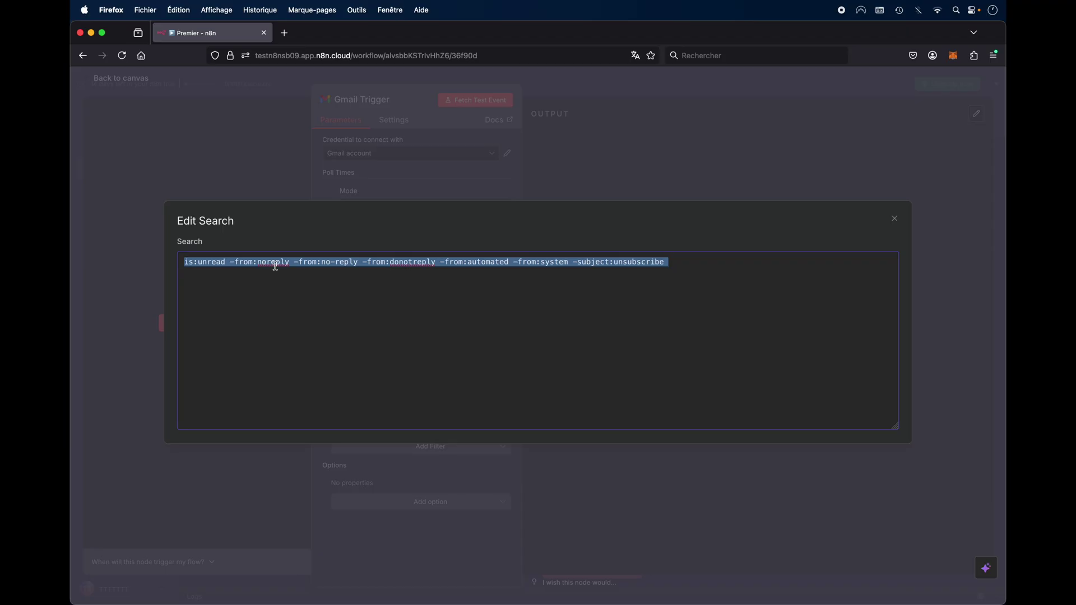
pyautogui.doubleClick(275, 262)
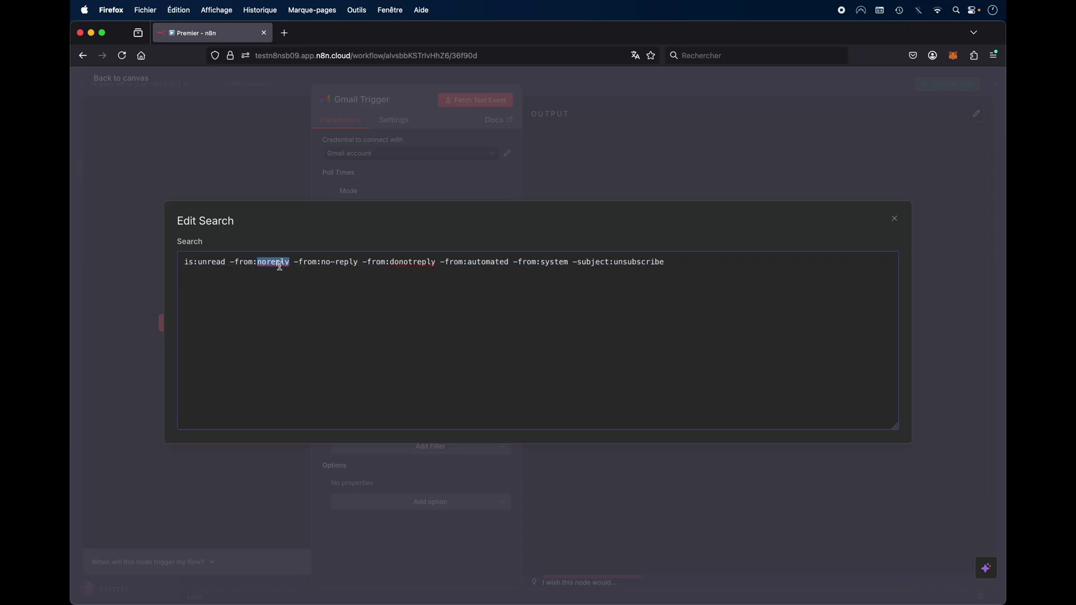
pyautogui.tripleClick(338, 262)
pyautogui.doubleClick(409, 262)
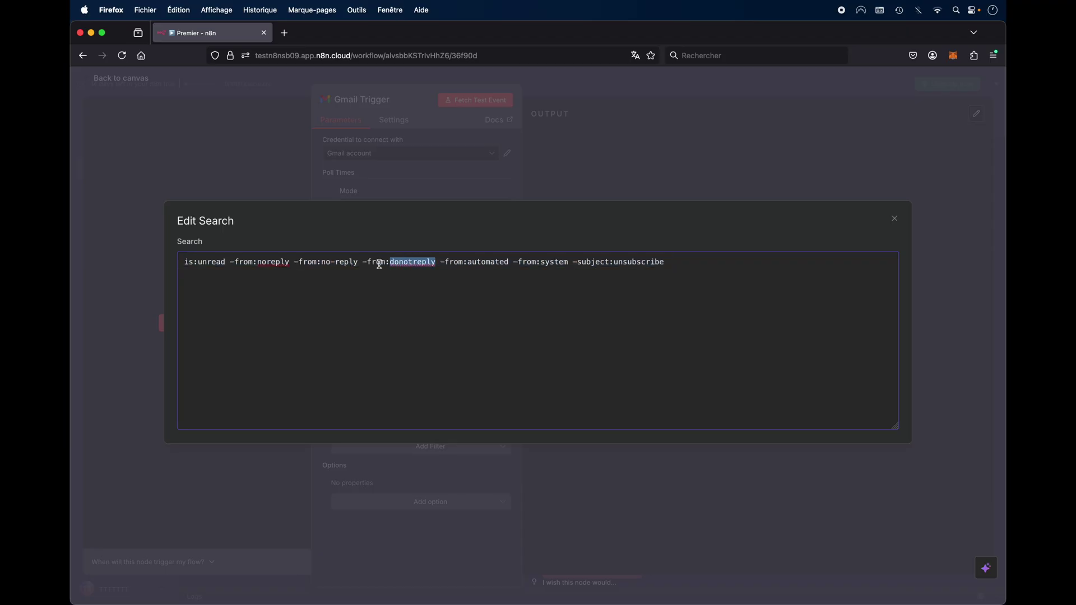
pyautogui.doubleClick(275, 262)
pyautogui.doubleClick(339, 262)
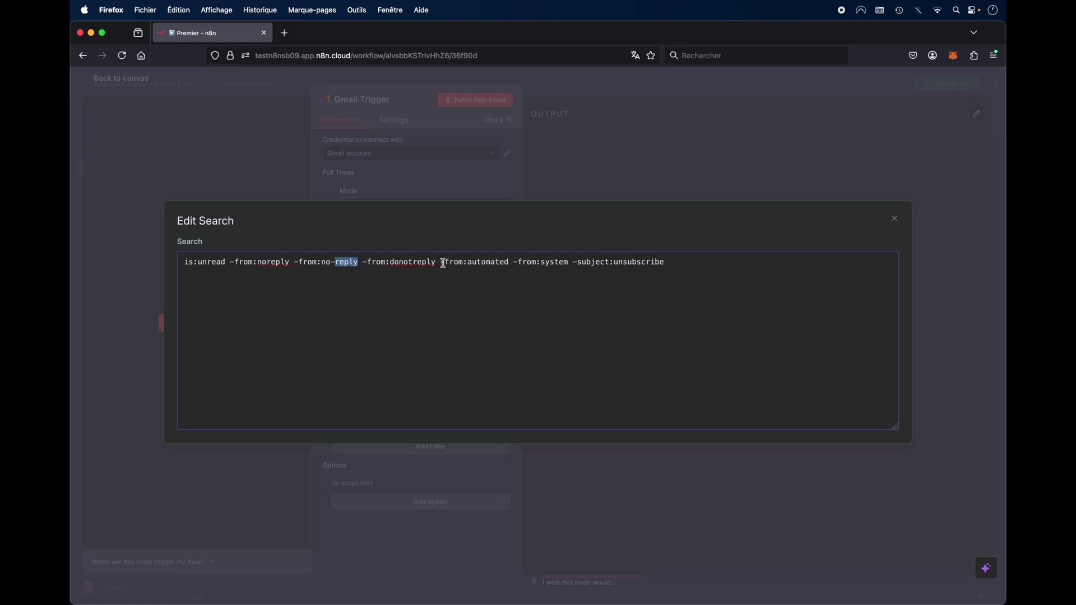
pyautogui.click(628, 264)
pyautogui.doubleClick(641, 263)
pyautogui.click(895, 219)
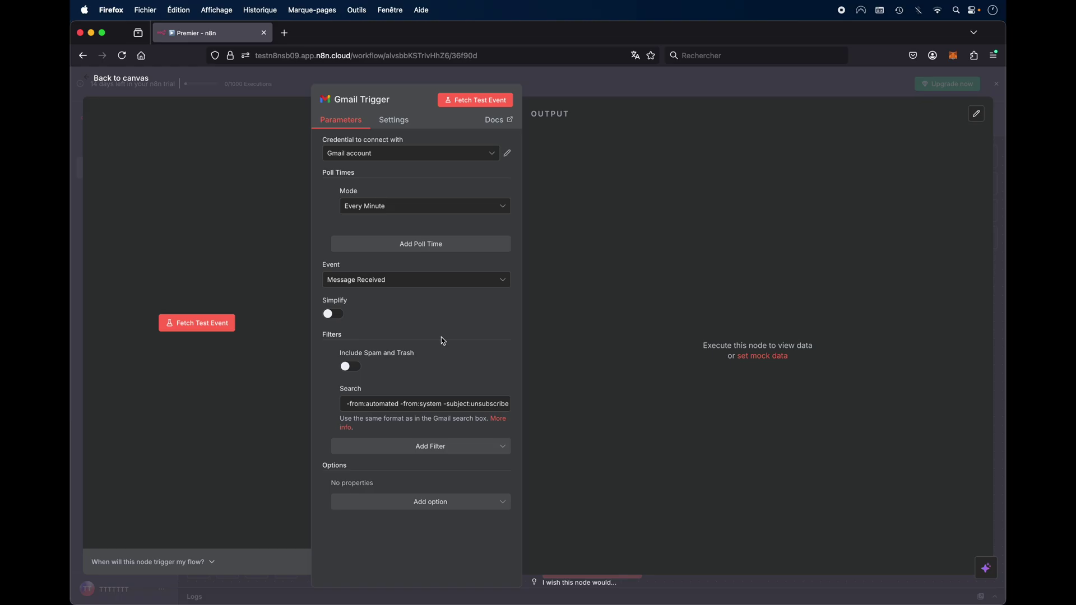
# - Enable the Include Spam and Trash filter of the Gmail trigger
pyautogui.click(350, 367)
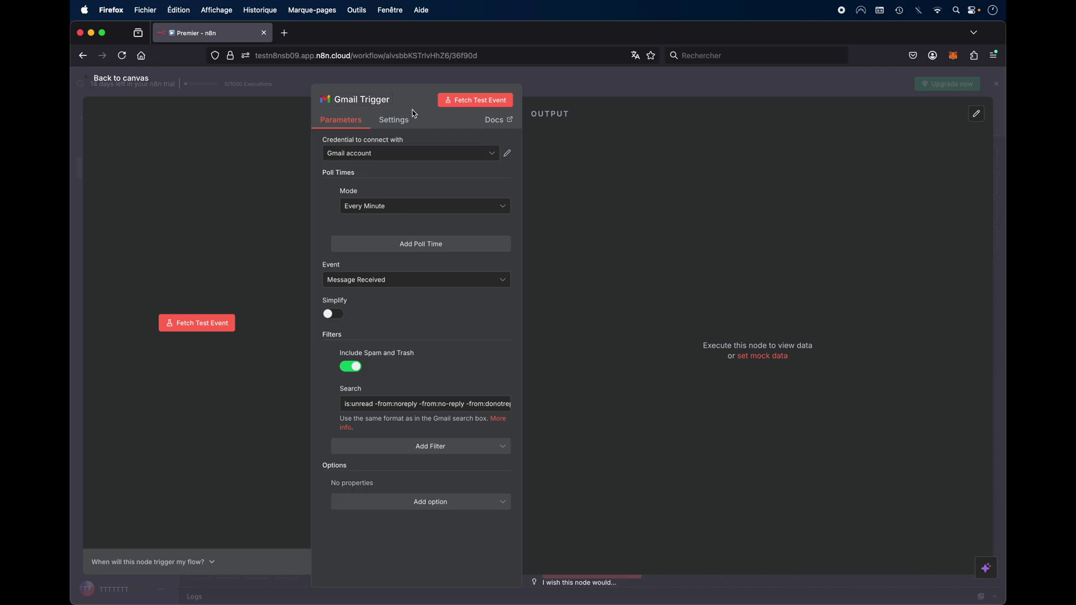
pyautogui.click(347, 99)
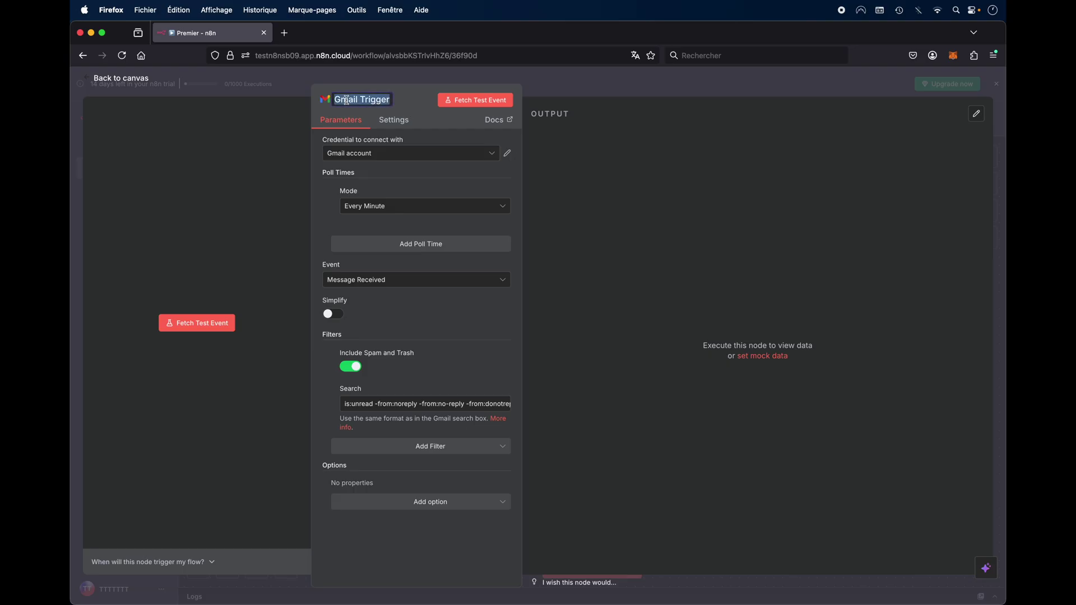
pyautogui.press('Right')
pyautogui.press('BackSpace')
pyautogui.press('BackSpace')
pyautogui.write('er')
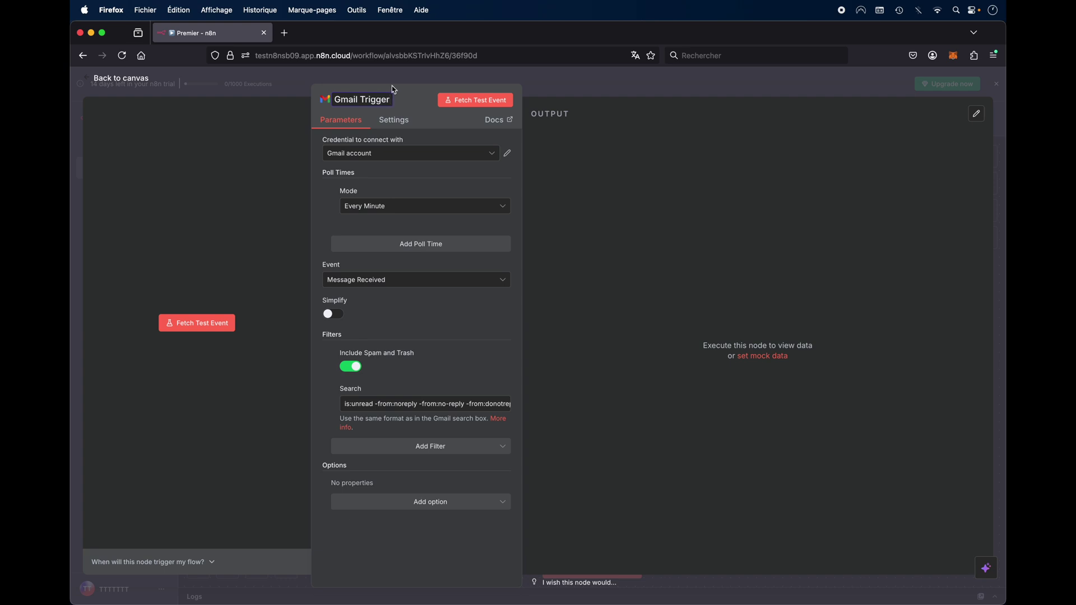
pyautogui.click(415, 100)
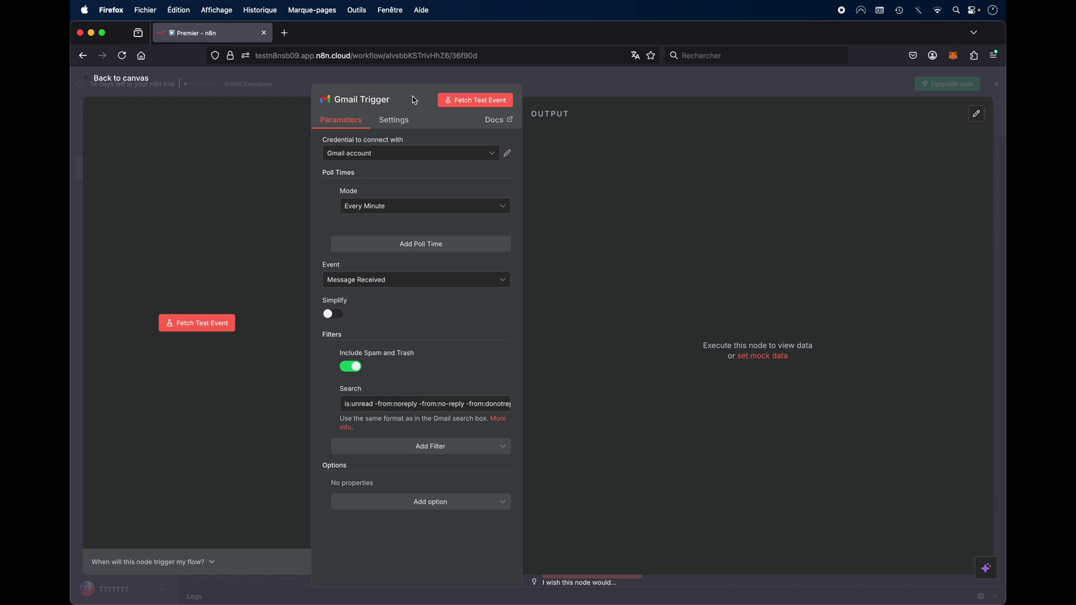
# - Fetch a test event for the Gmail trigger and examine the returned email's fields across the output table
pyautogui.click(475, 101)
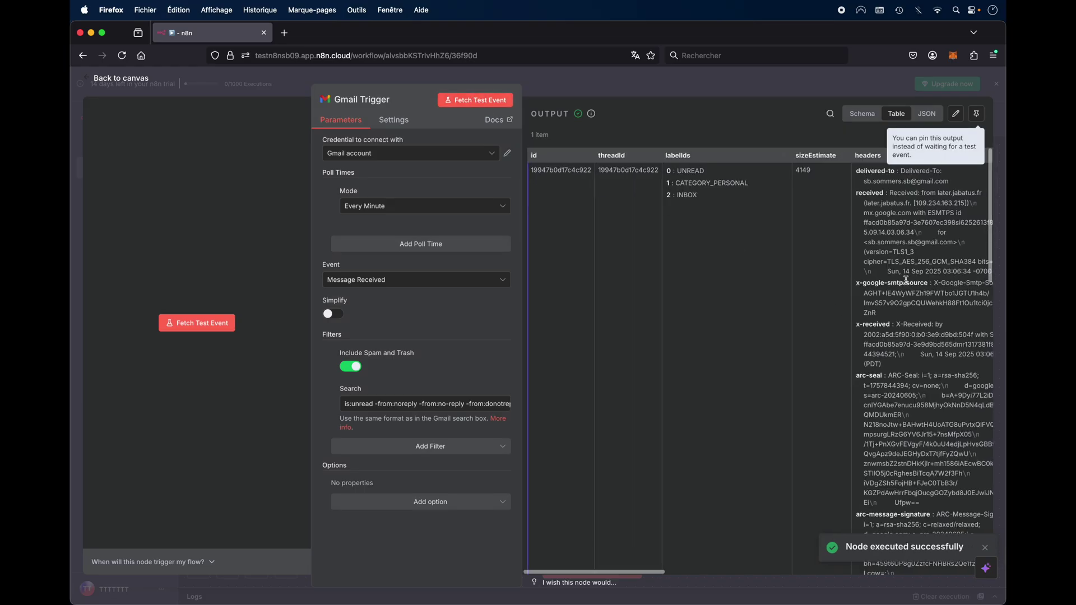
pyautogui.hscroll(5, 906, 281)
pyautogui.hscroll(5, 906, 284)
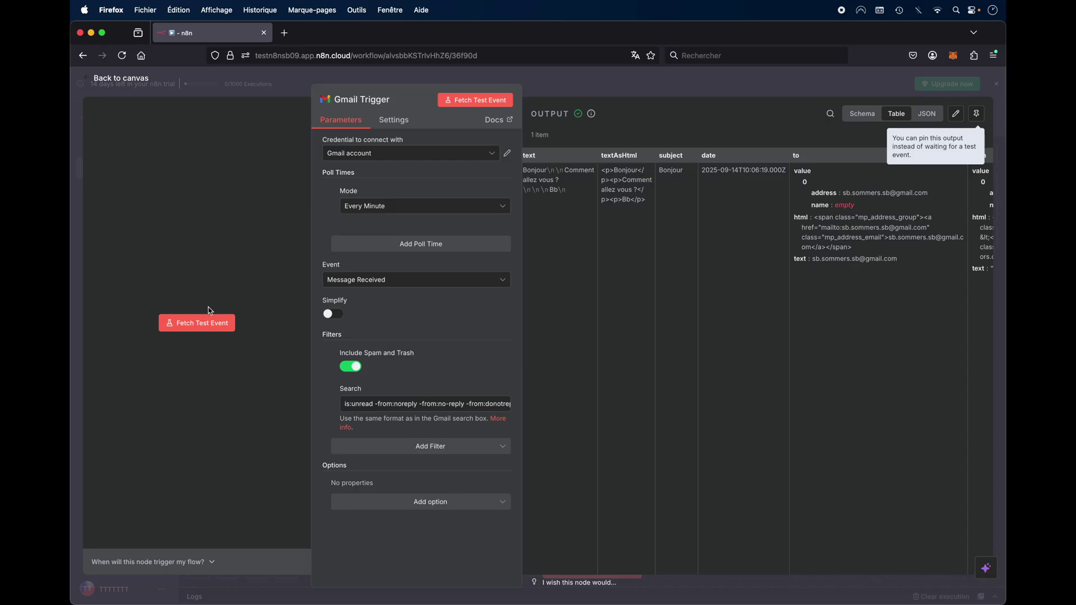
pyautogui.hscroll(-2, 582, 248)
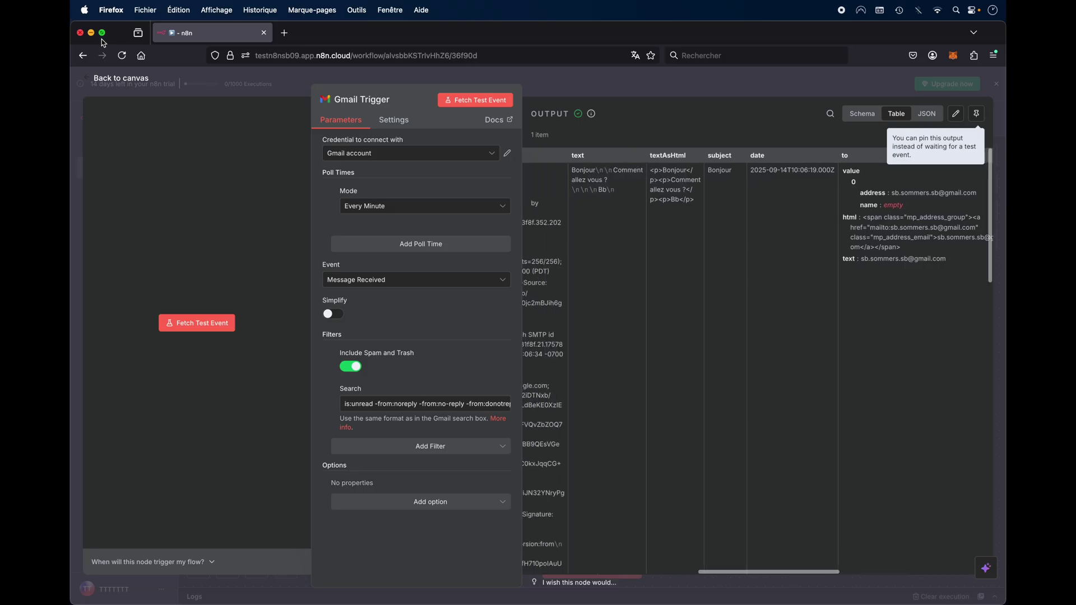
# - Return to the canvas and save the workflow with the tested Gmail trigger
pyautogui.click(117, 78)
pyautogui.moveTo(415, 365)
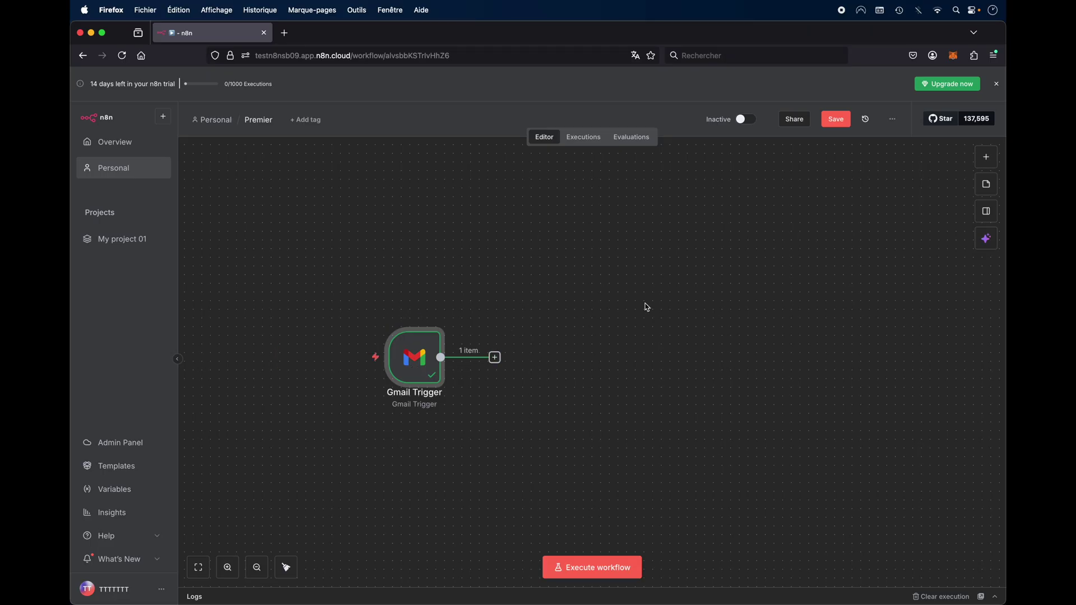
pyautogui.click(837, 119)
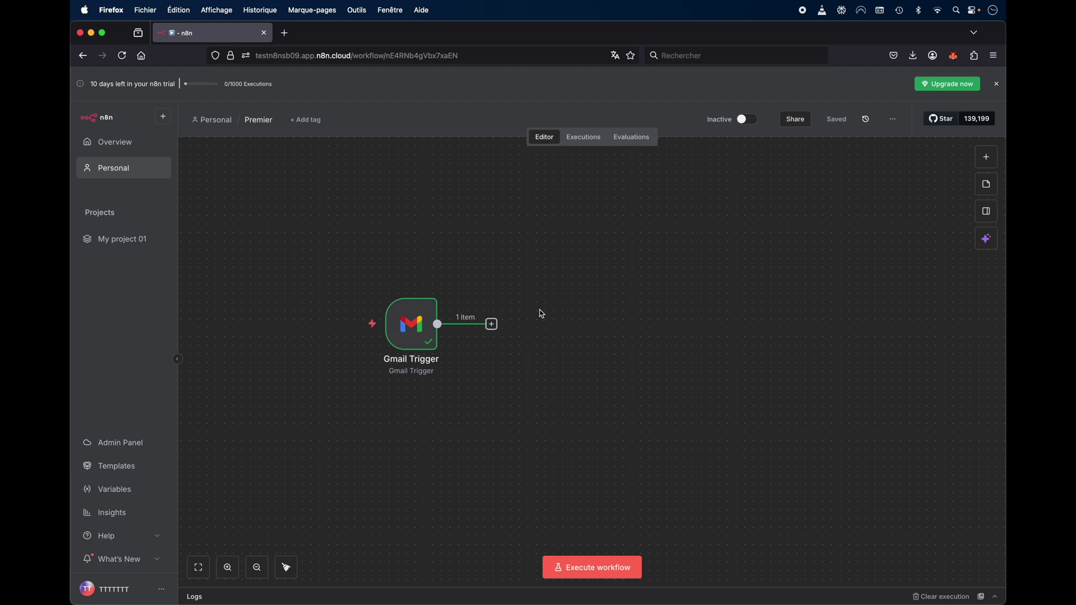
# - Try an AI Agent node after the Gmail trigger, view its settings and connectors, and delete it
pyautogui.click(492, 324)
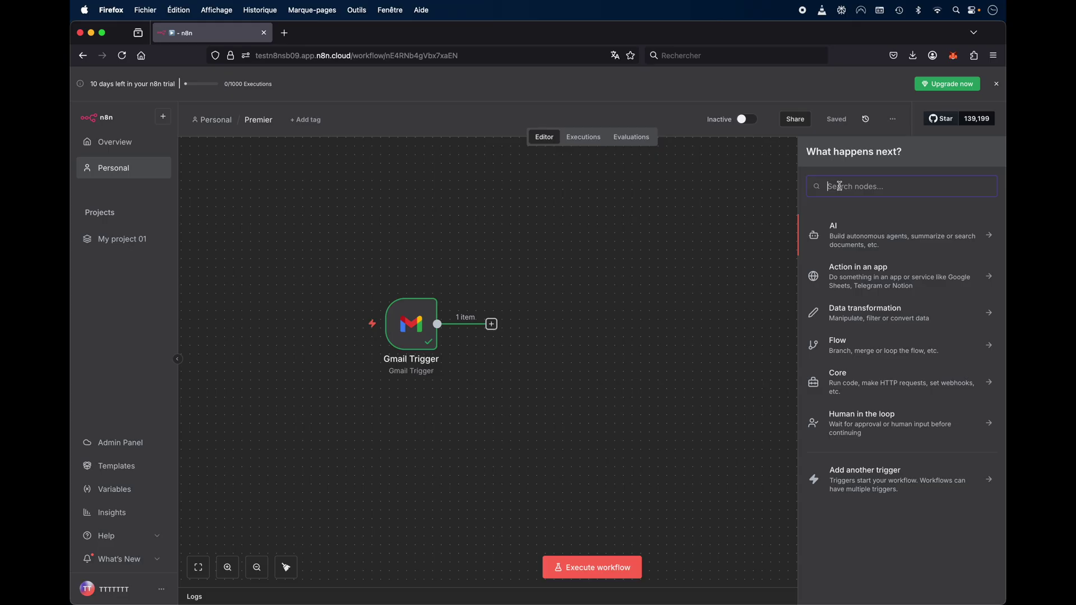
pyautogui.write('ai agent')
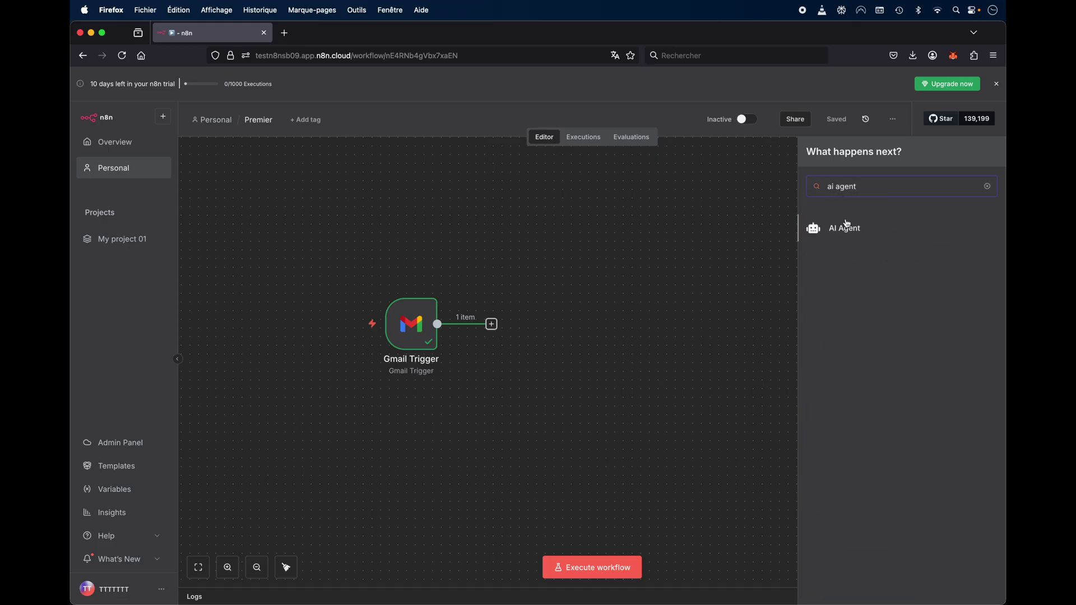
pyautogui.click(845, 227)
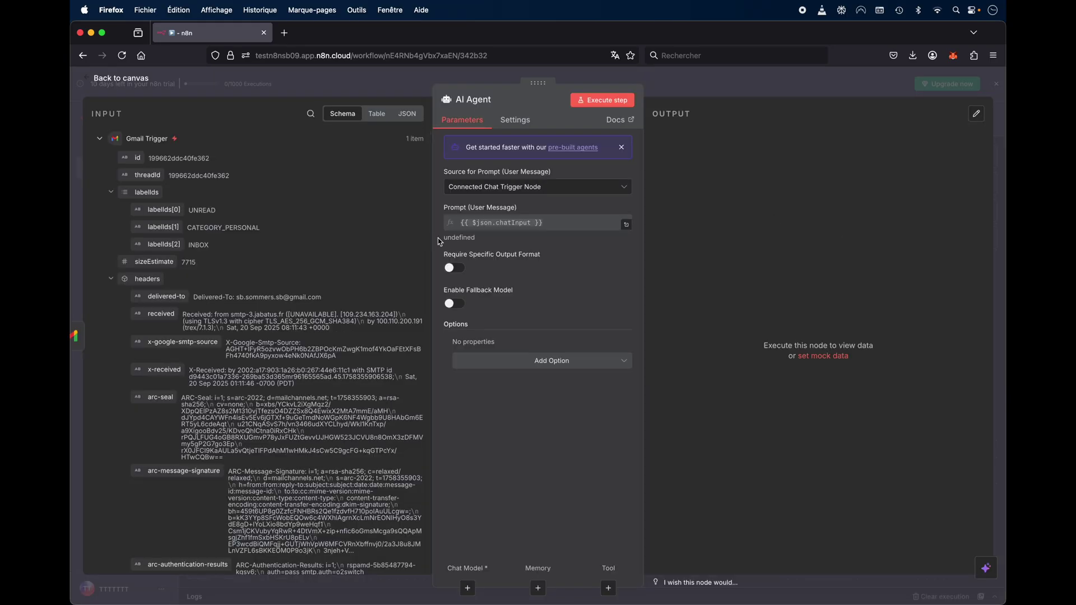
pyautogui.click(107, 82)
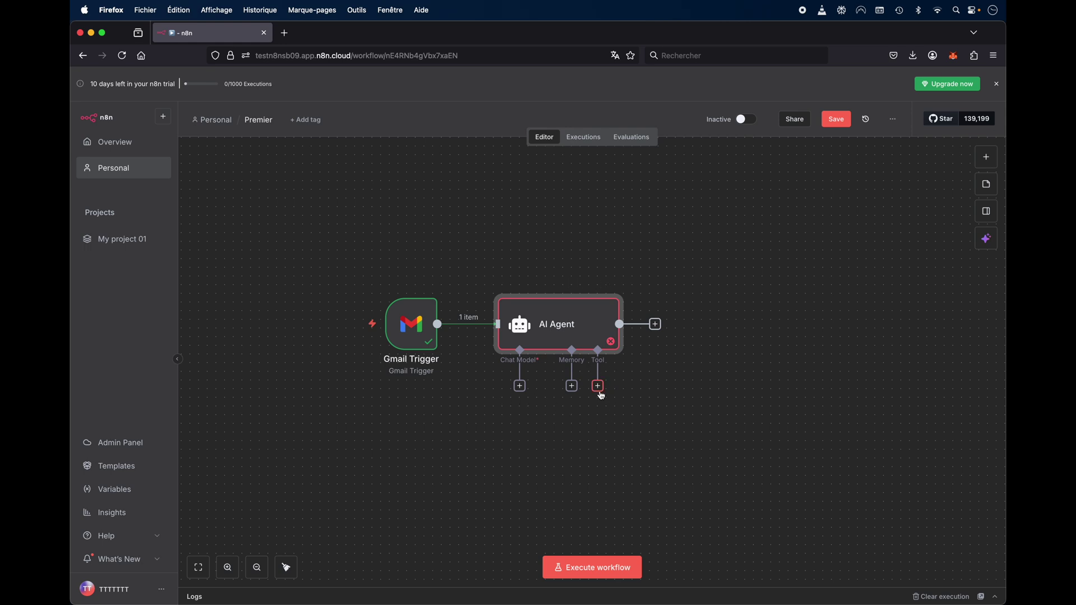
pyautogui.doubleClick(557, 326)
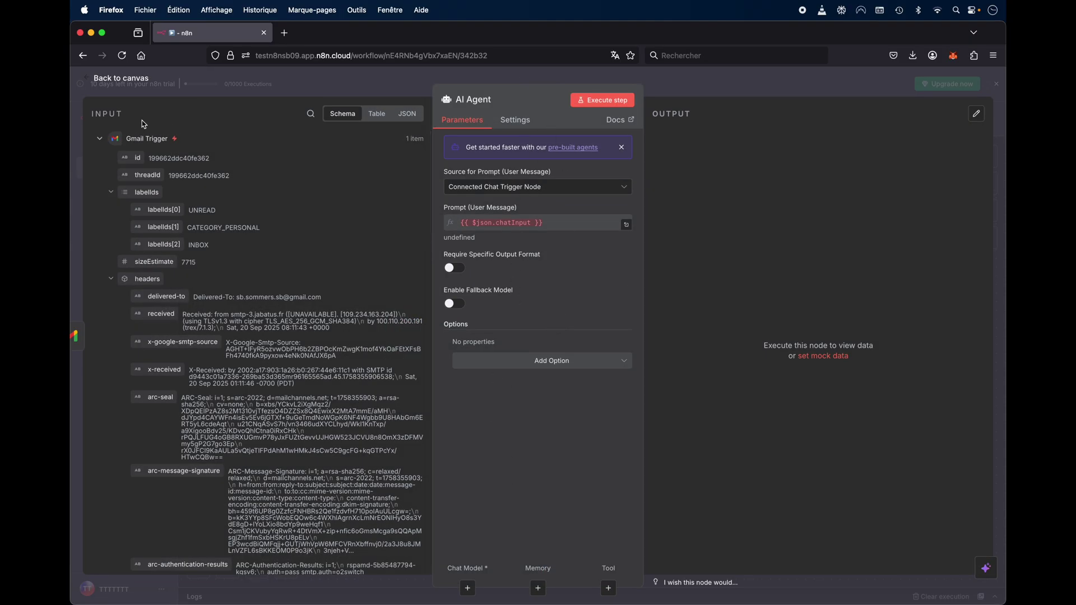
pyautogui.click(117, 84)
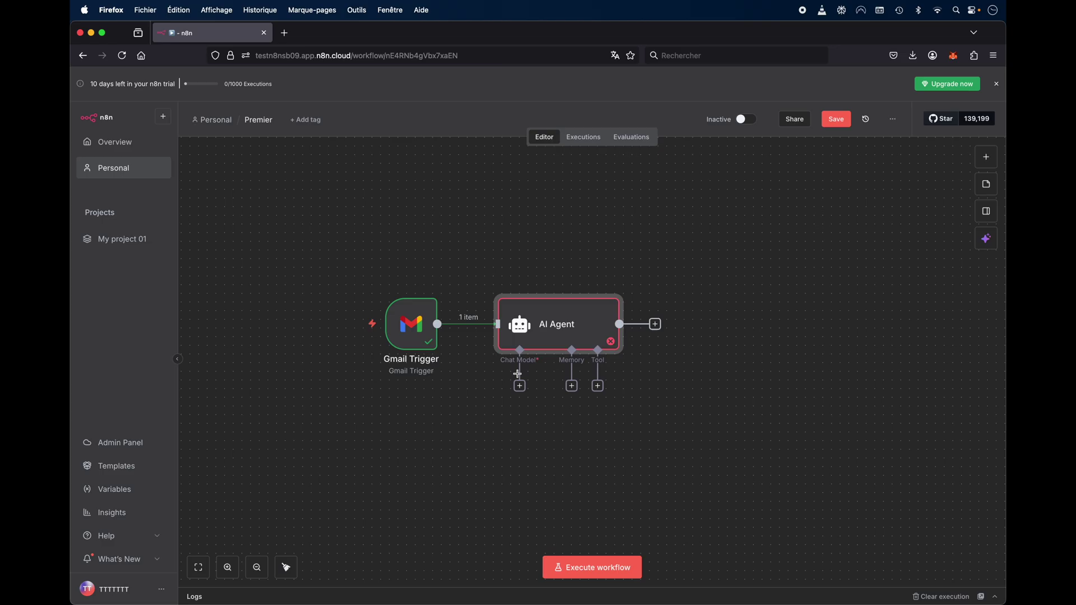
pyautogui.press('Delete')
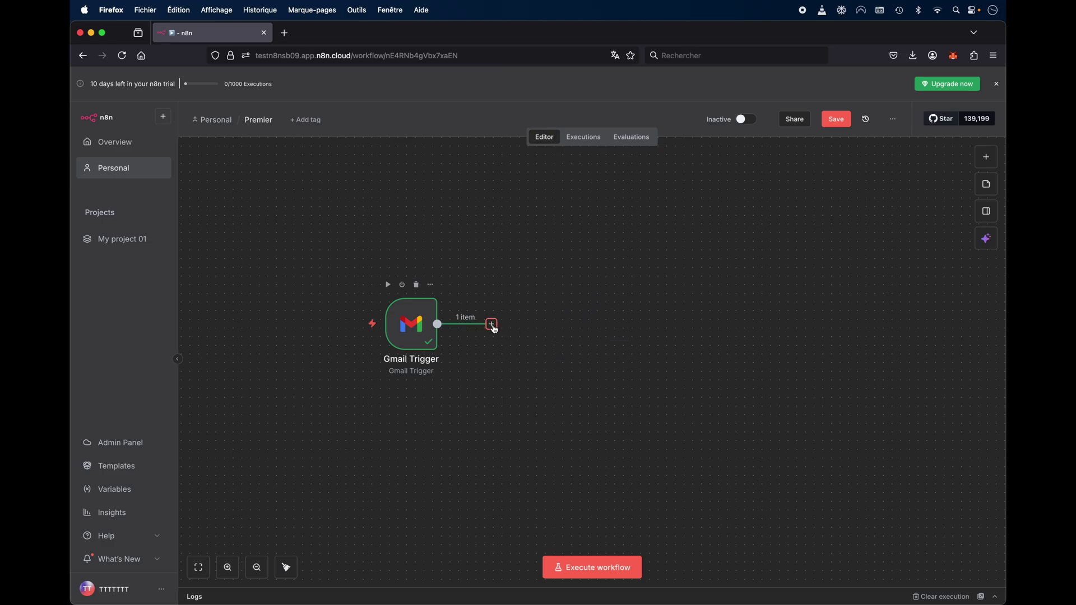
# - Try an OpenAI node with the Message a model action after the Gmail trigger and delete it
pyautogui.click(492, 325)
pyautogui.write('openai')
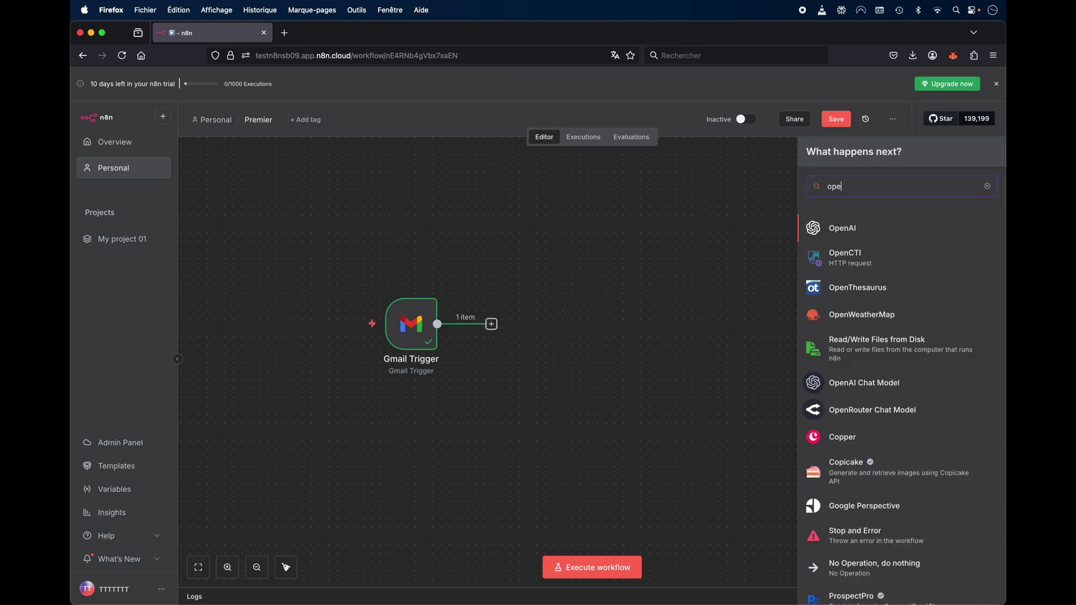
pyautogui.click(853, 229)
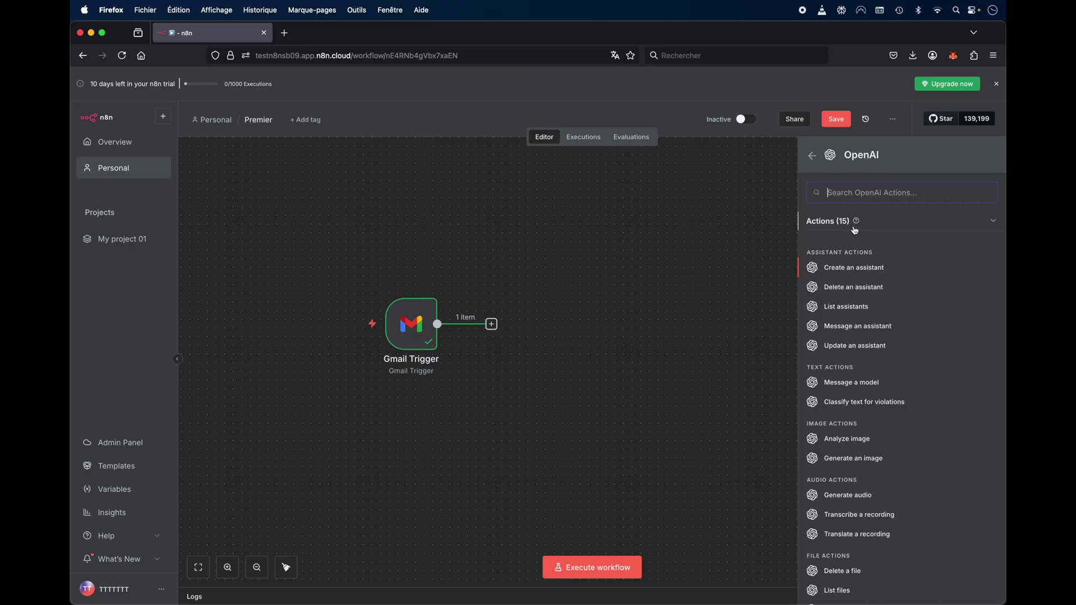
pyautogui.scroll(-2, 887, 403)
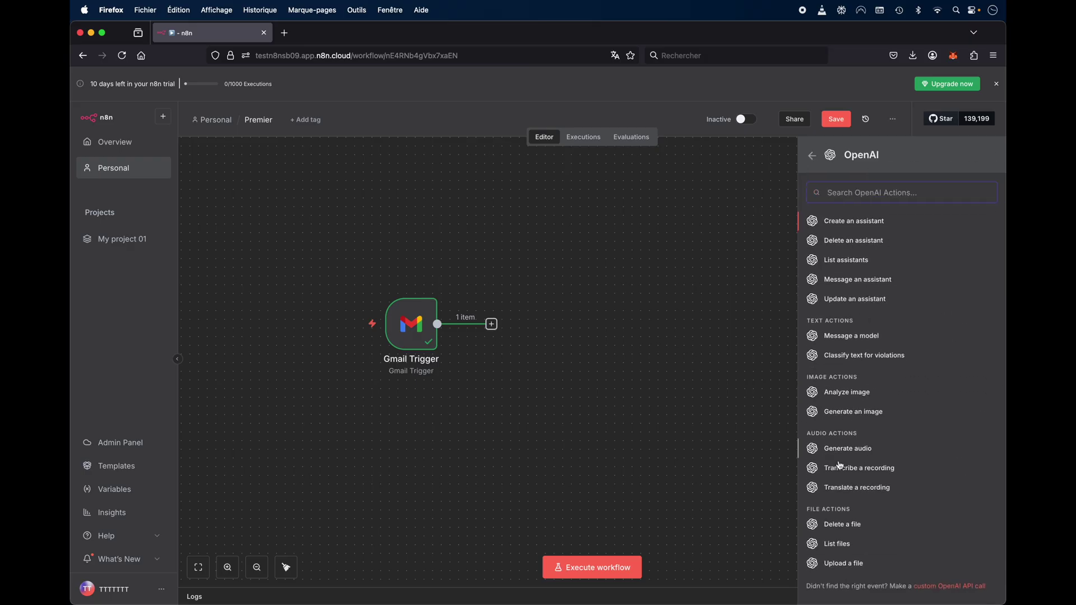
pyautogui.click(837, 337)
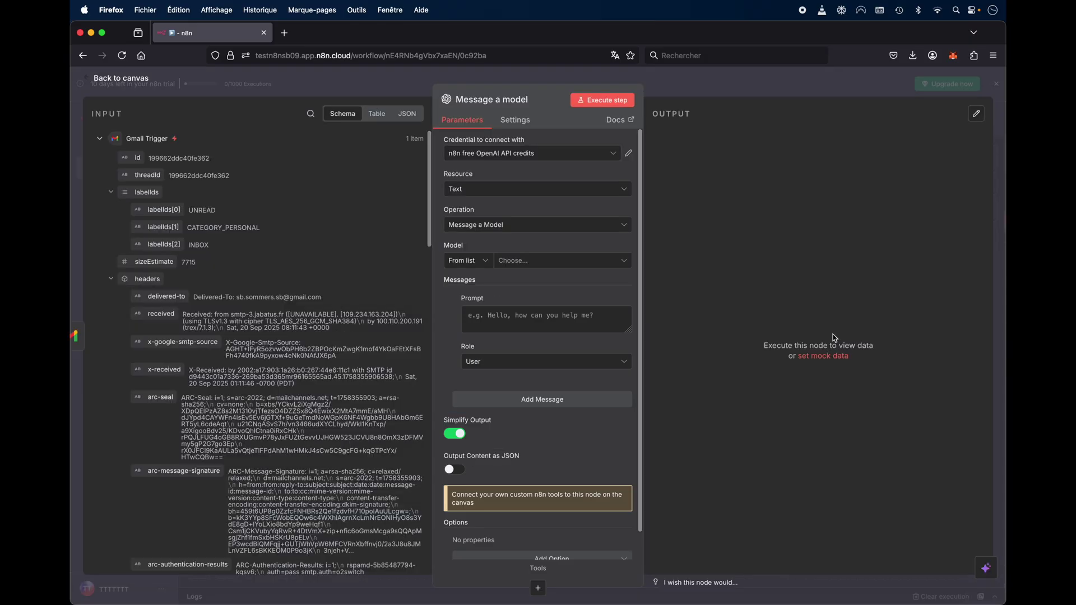
pyautogui.click(126, 79)
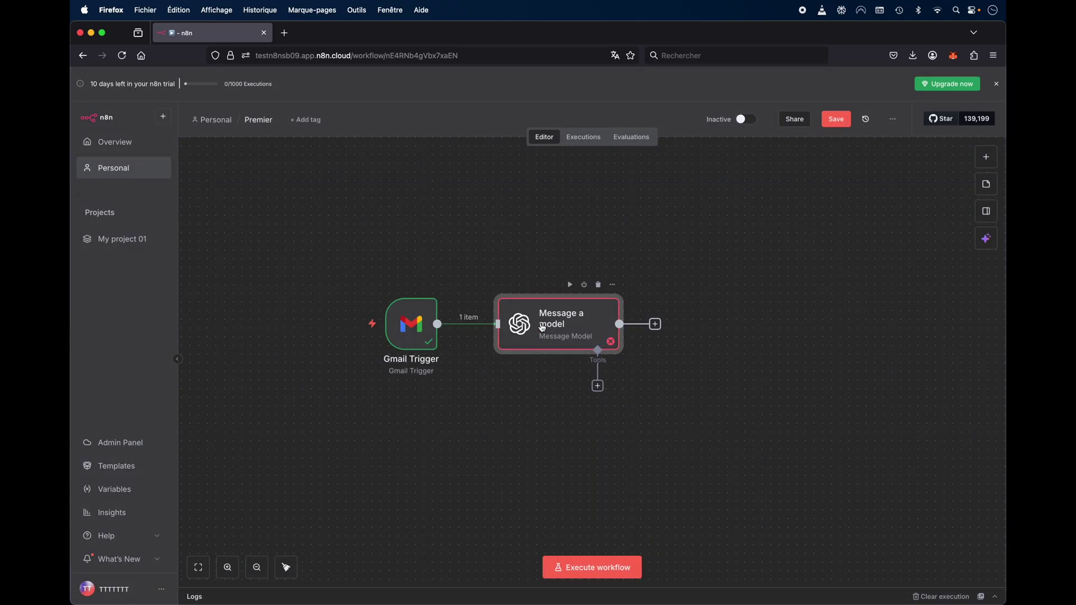
pyautogui.press('Delete')
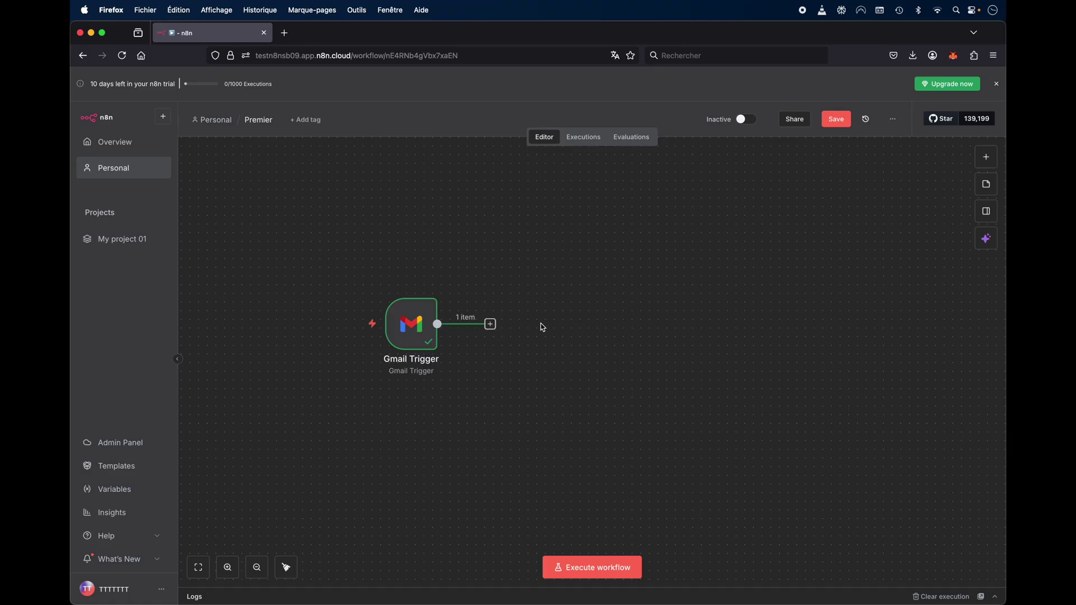
# - Add an AI Agent node after the Gmail trigger and save the workflow
pyautogui.click(491, 324)
pyautogui.write('ai agent')
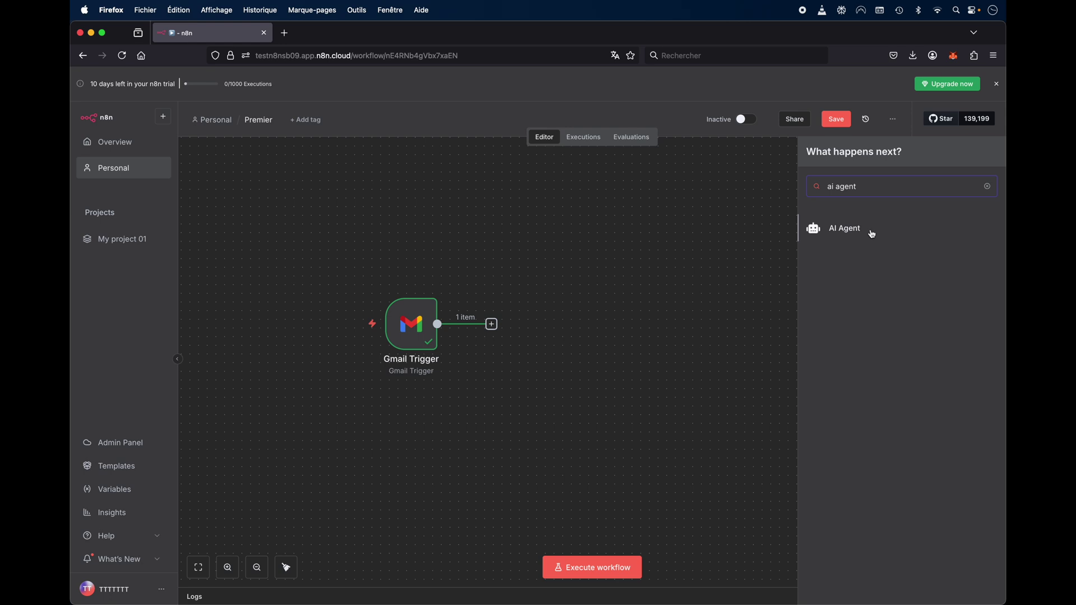
pyautogui.click(872, 233)
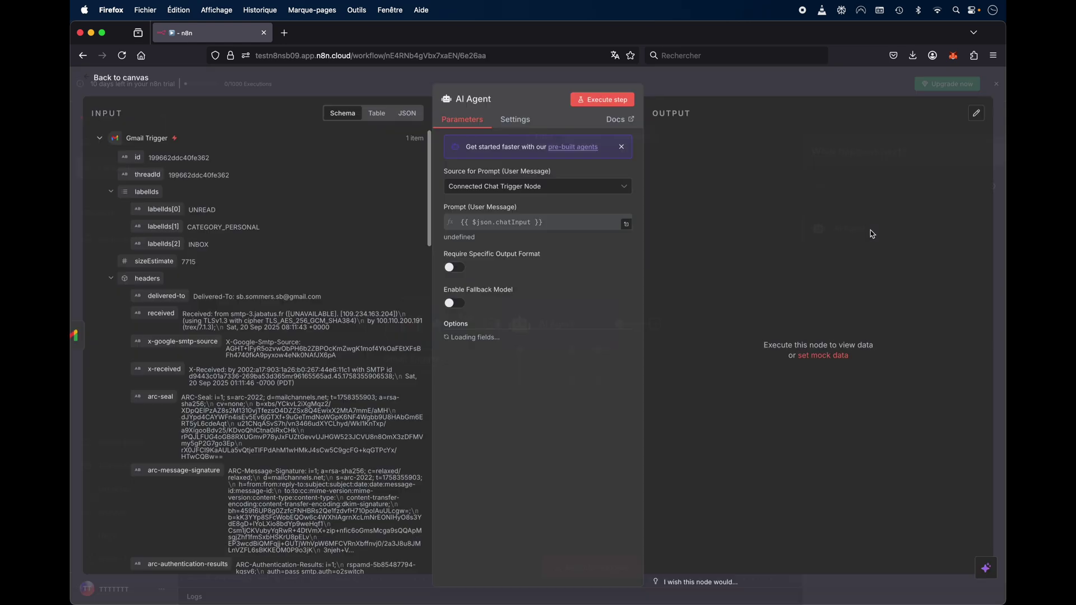
pyautogui.click(121, 77)
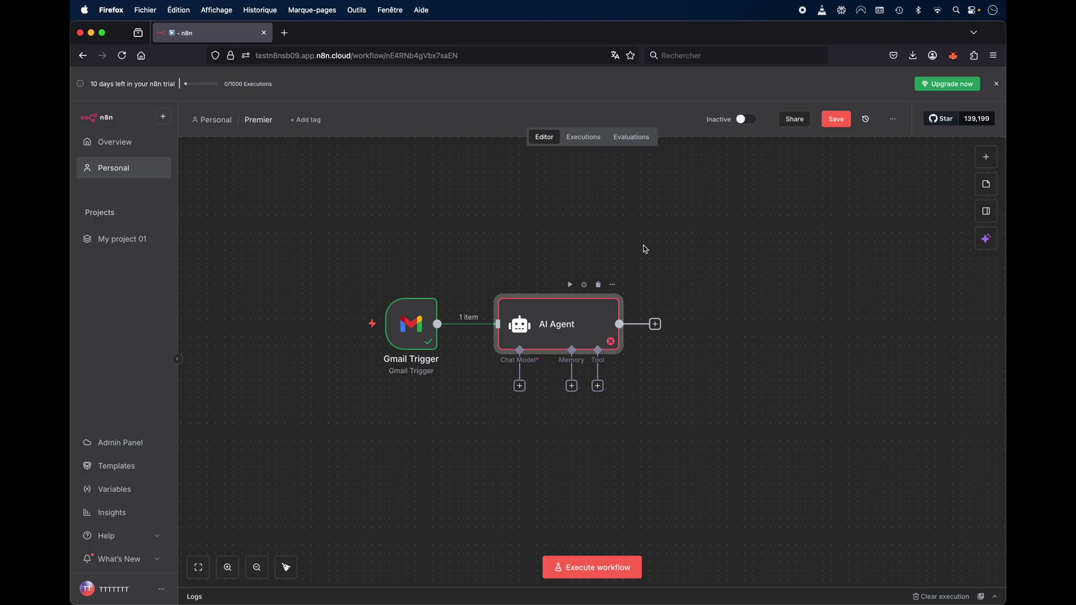
pyautogui.click(839, 119)
# - Search the language models for one to attach to the AI Agent's Chat Model connector
pyautogui.click(520, 386)
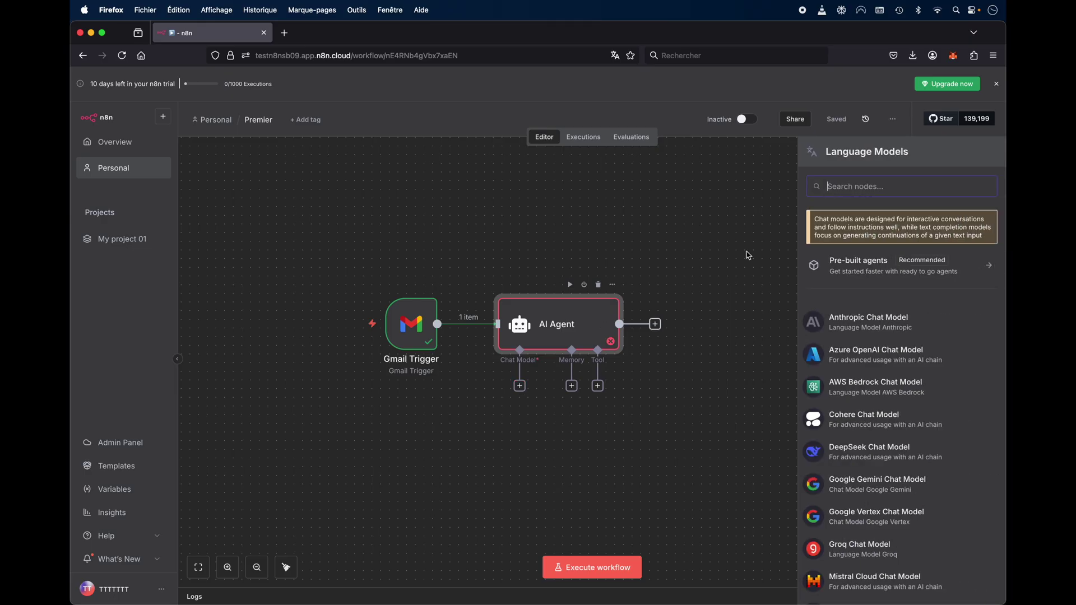
pyautogui.write('opp')
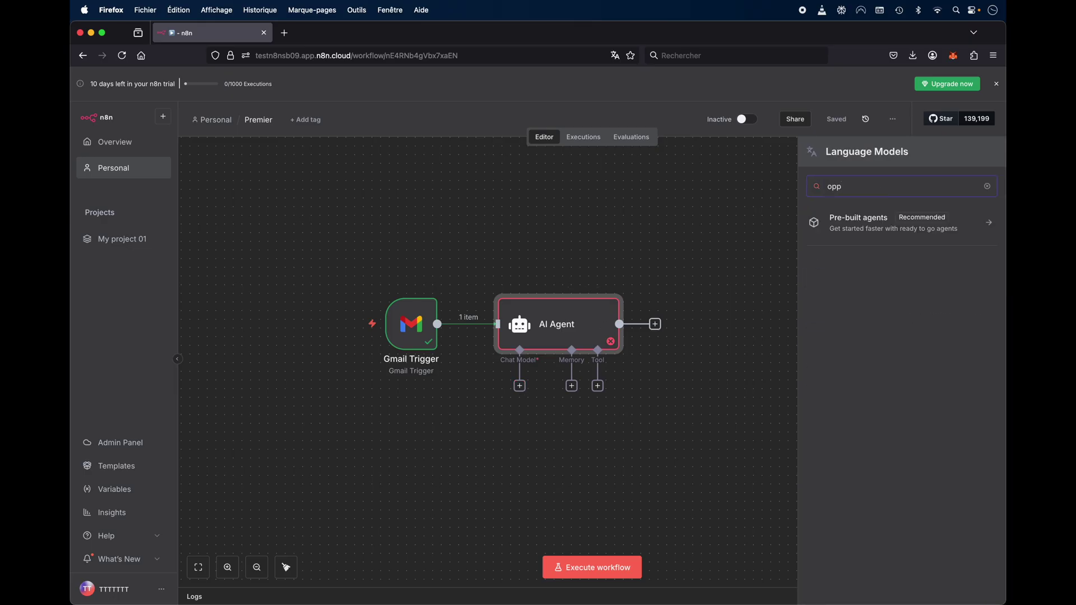